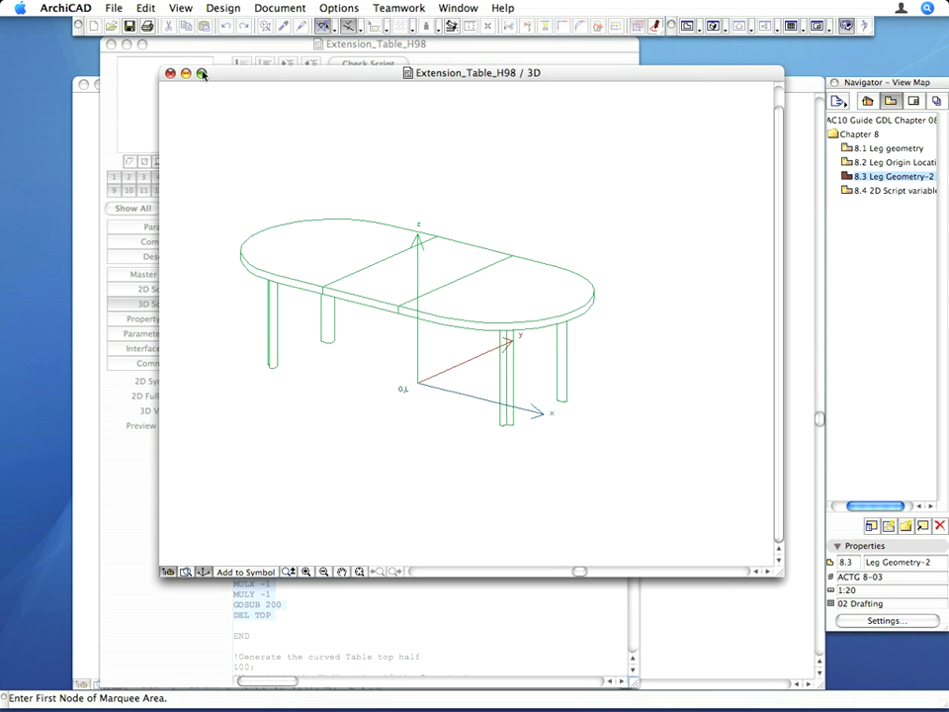
Close the table's 3D view and display the Extension_Table_H98 2D script.
left_click(170, 76)
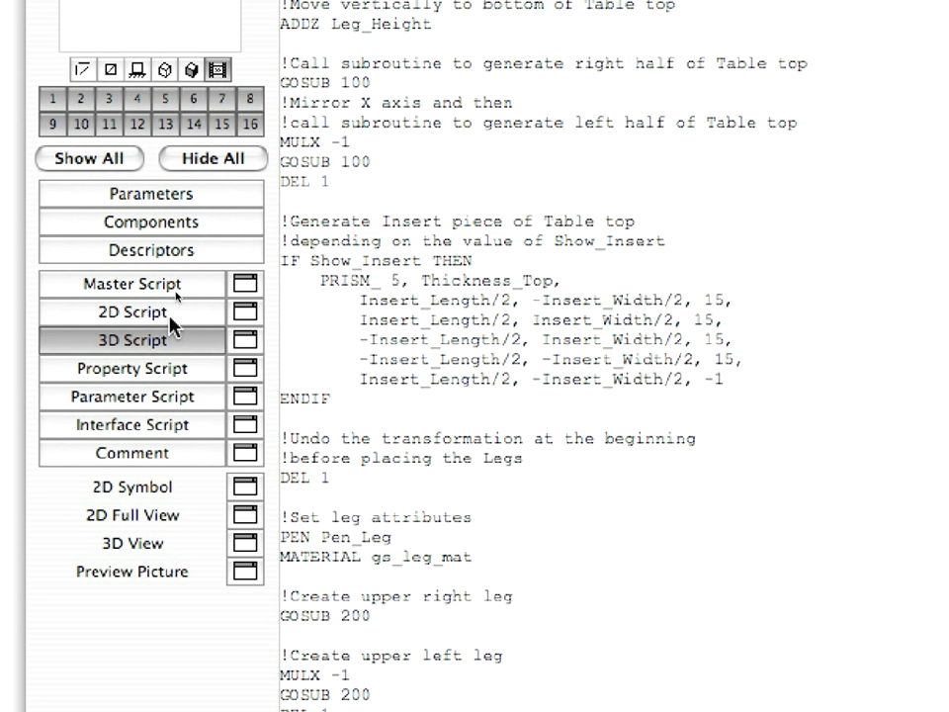
left_click(175, 322)
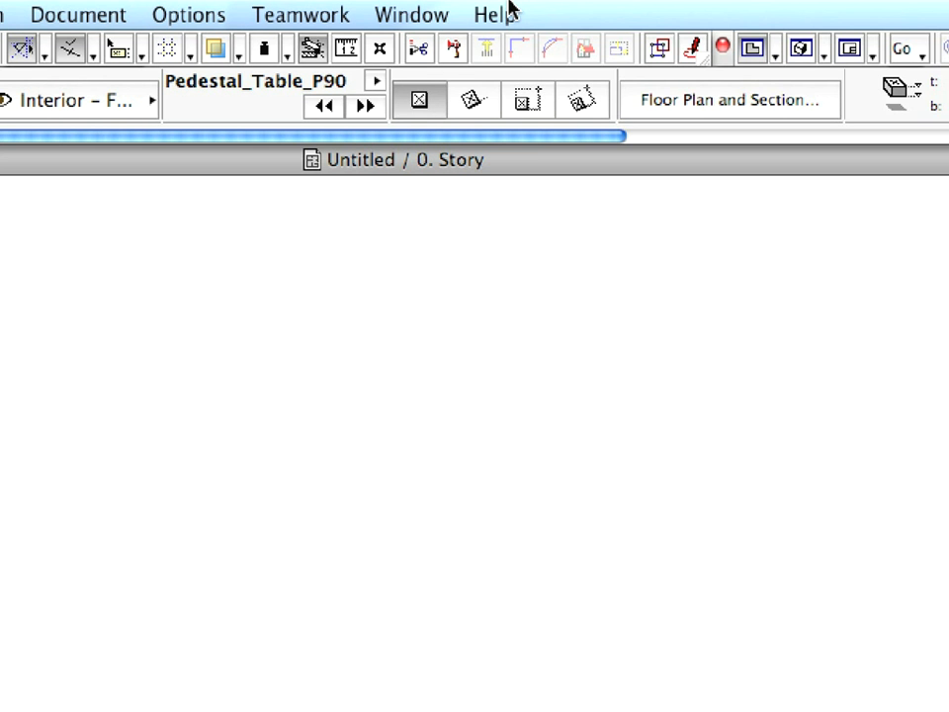
Open the GDL Reference Guide from Help and highlight the POLY2_B syntax lines on page 120.
left_click(508, 12)
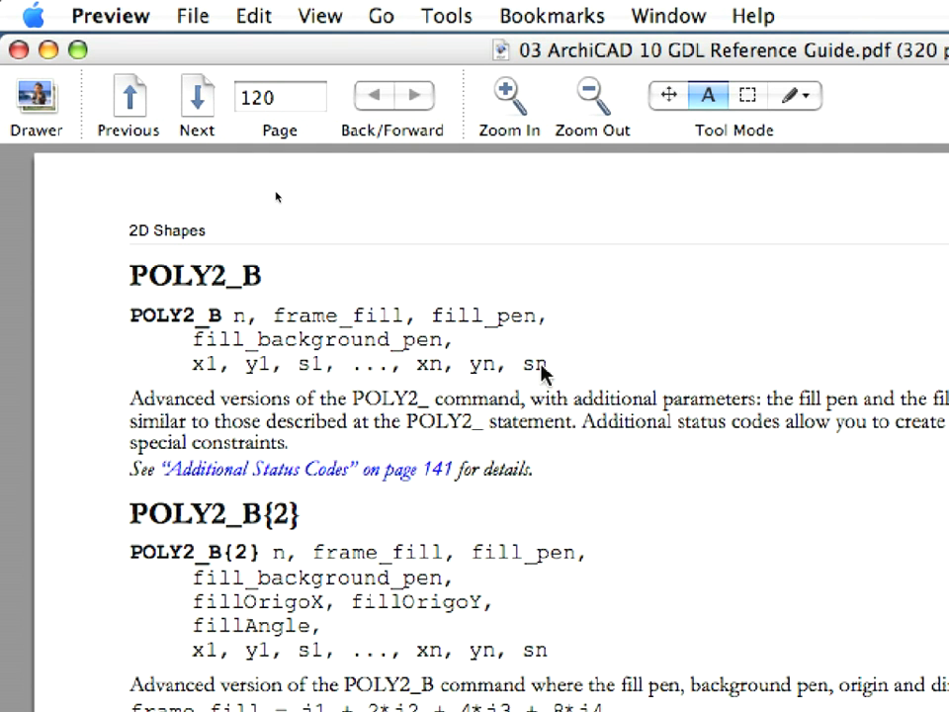
left_click_drag(546, 370, 130, 319)
key("super+c")
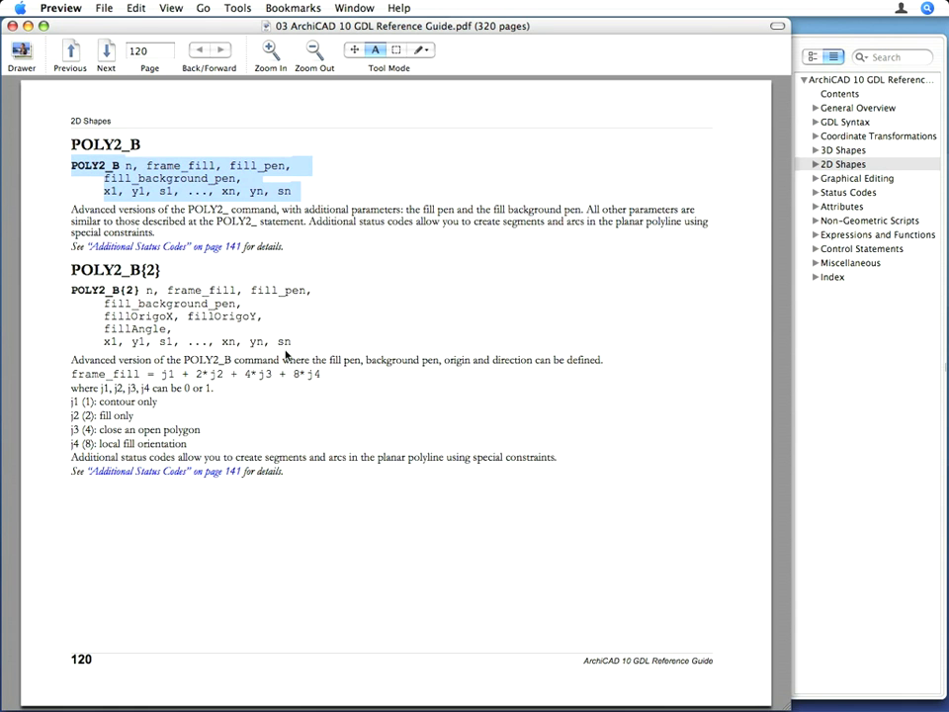
Paste the POLY2_B syntax template on a new line below the FILL line.
key("super+Tab")
key("super+Tab")
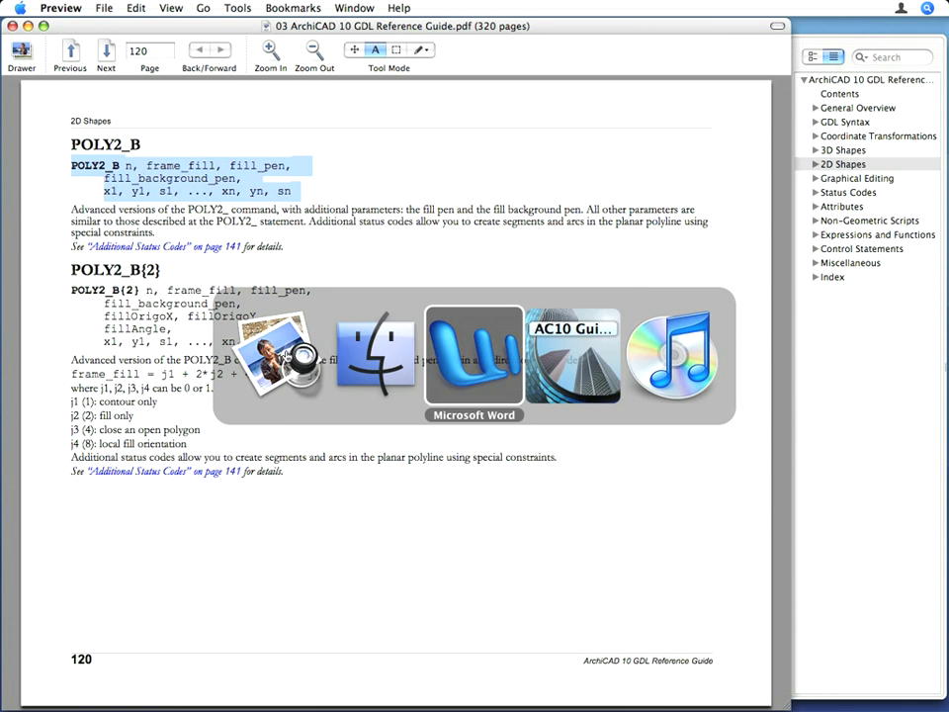
key("super+Tab")
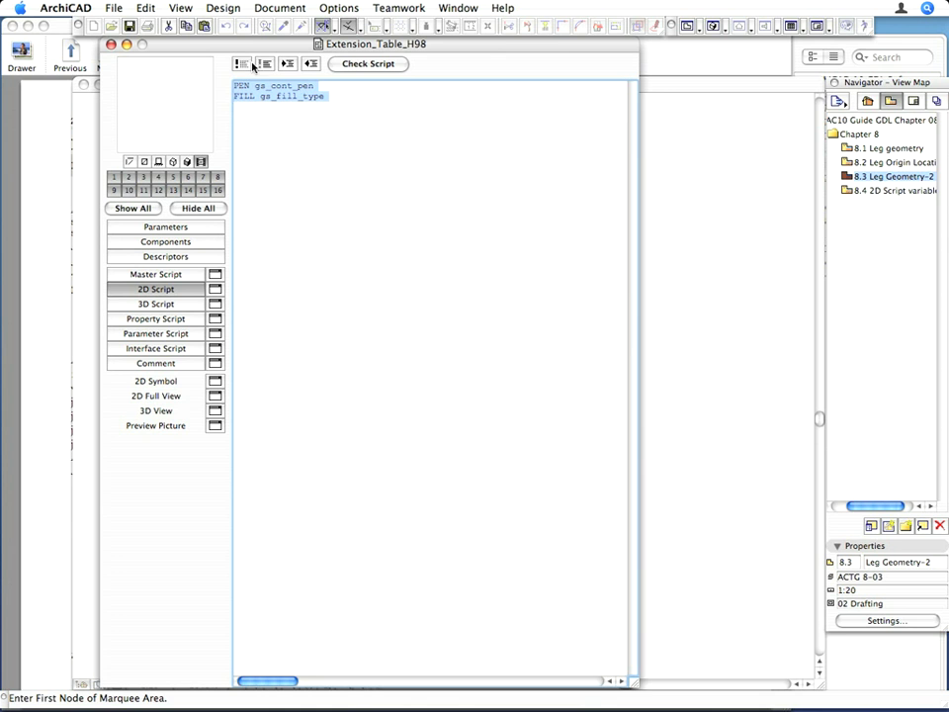
left_click(330, 99)
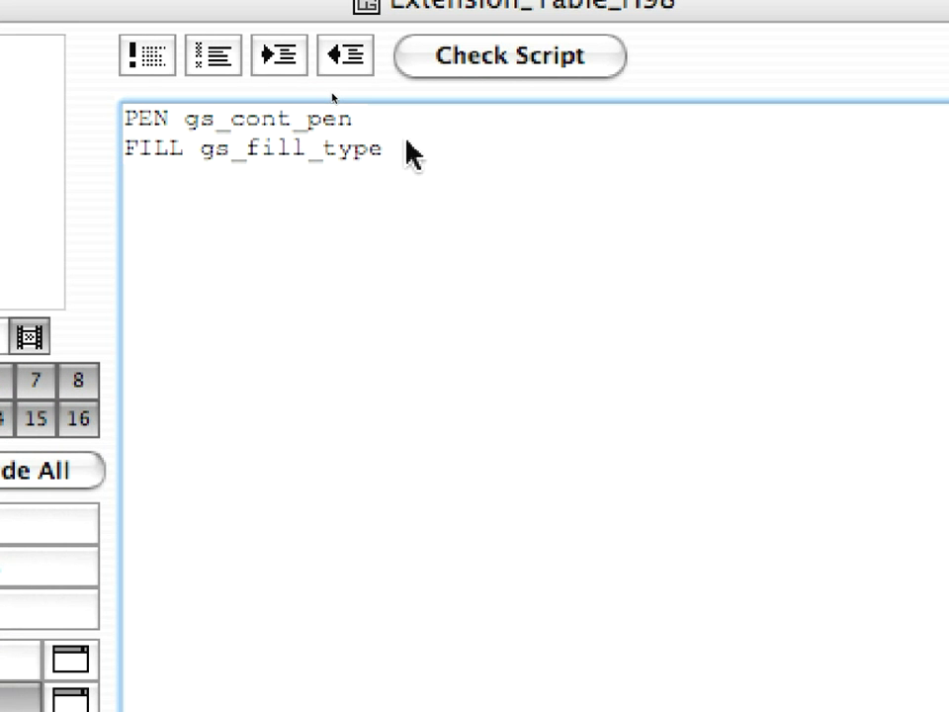
key("Return")
key("super+v")
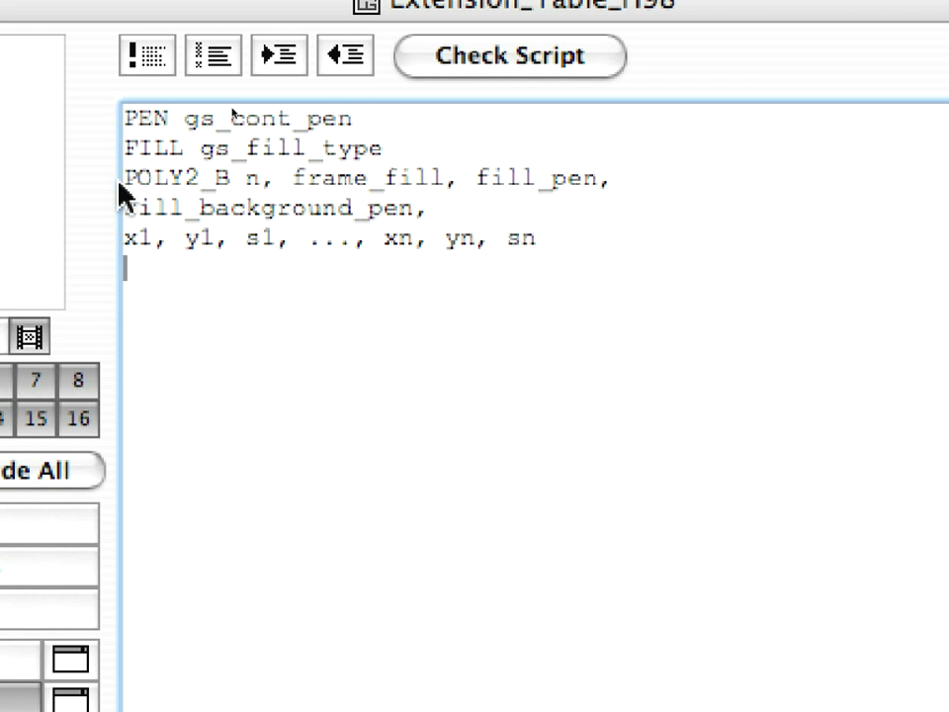
Review the pasted template's frame_fill, fill_pen and fill_background_pen parameters.
left_click(126, 182, "shift")
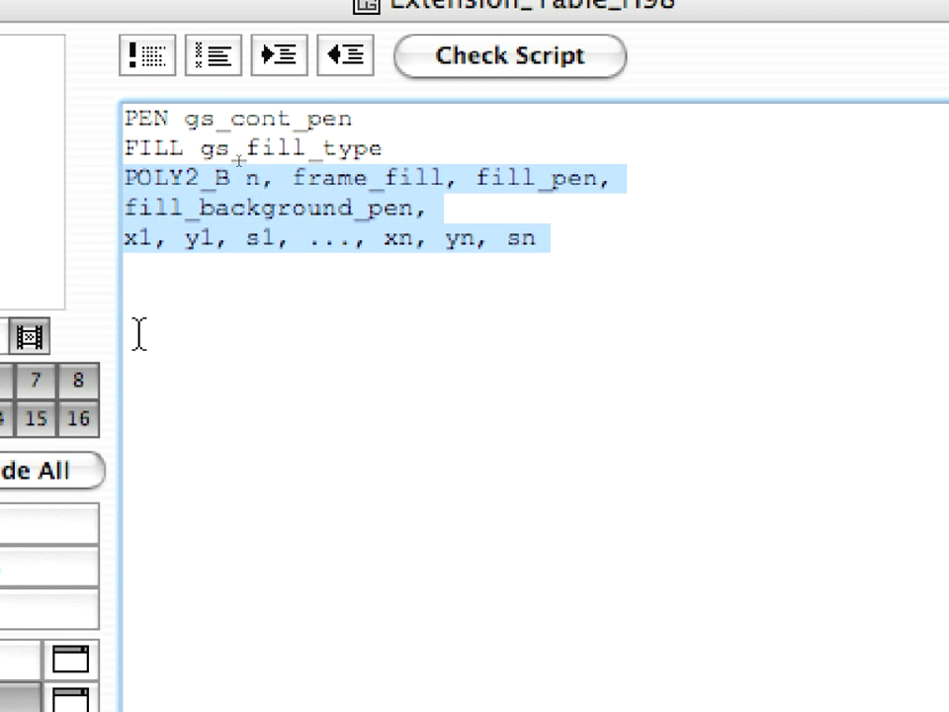
left_click(289, 183)
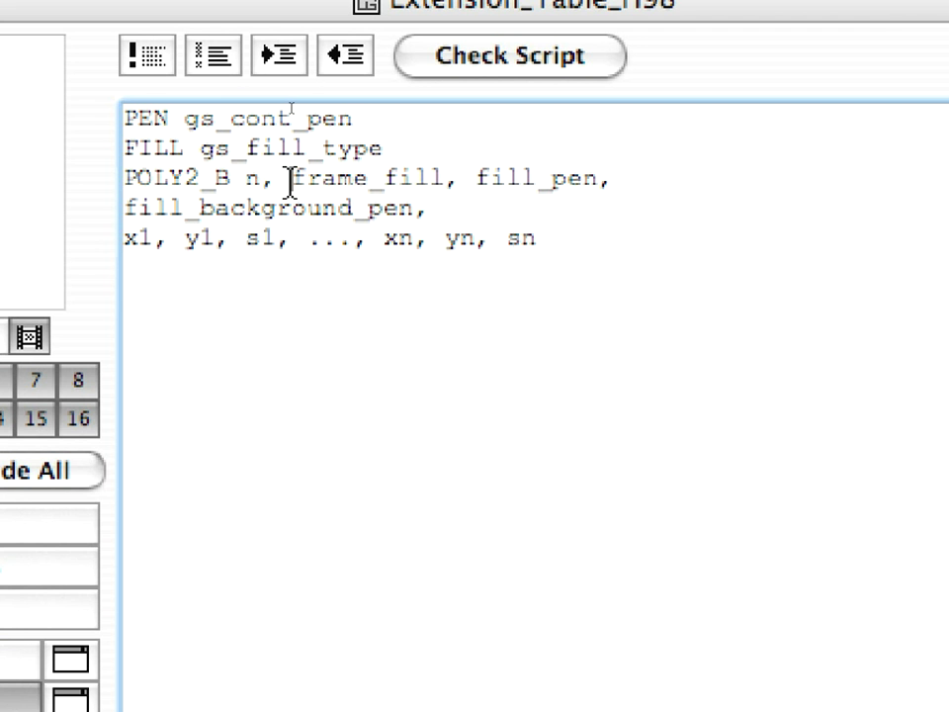
left_click_drag(292, 182, 440, 190)
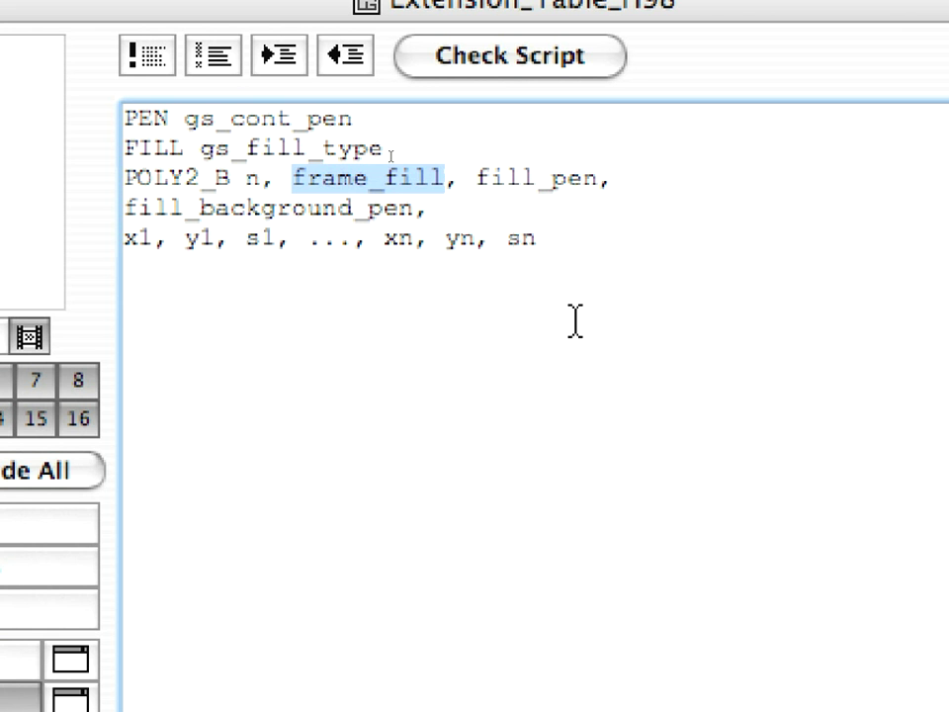
left_click_drag(479, 179, 614, 184)
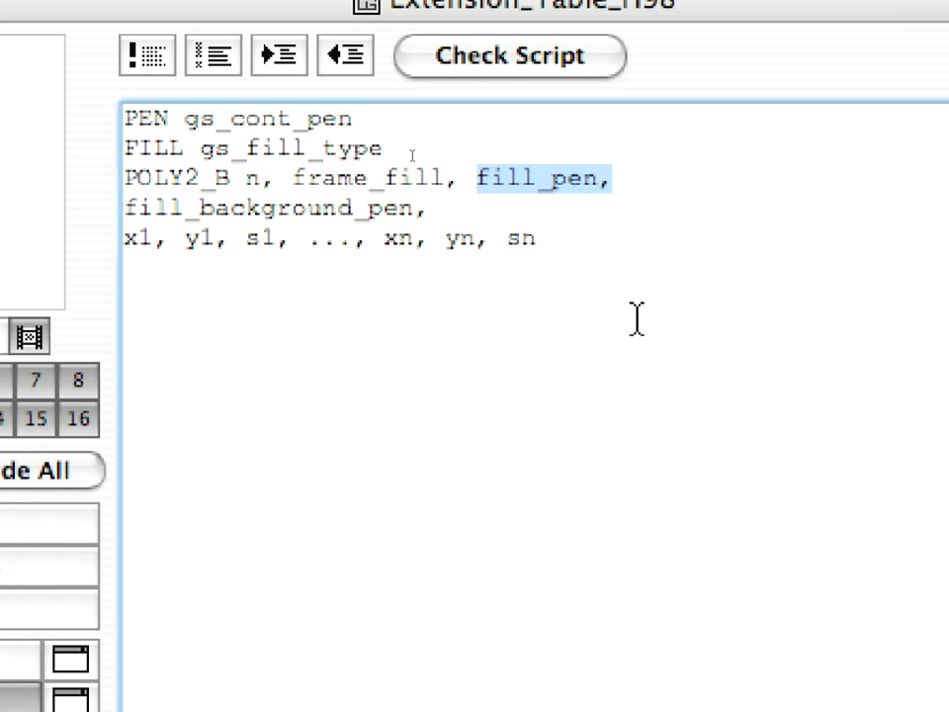
mouse_move(416, 211)
left_mouse_down()
mouse_move(372, 219)
mouse_move(122, 211)
left_mouse_up()
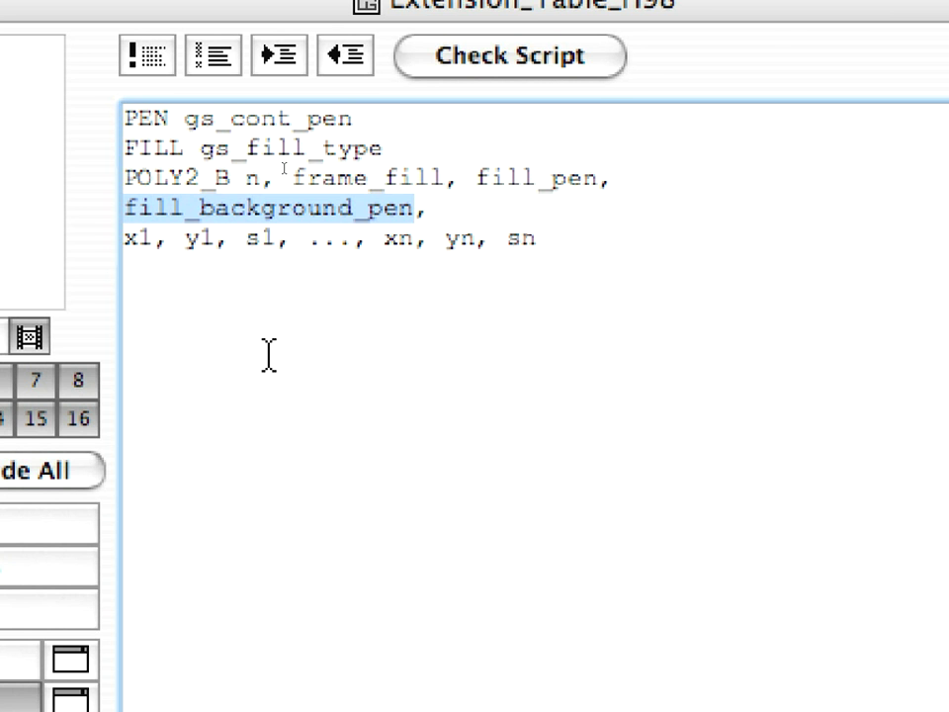
Open the 8.4 2D Script variables view from the Navigator View Map.
left_click(857, 254)
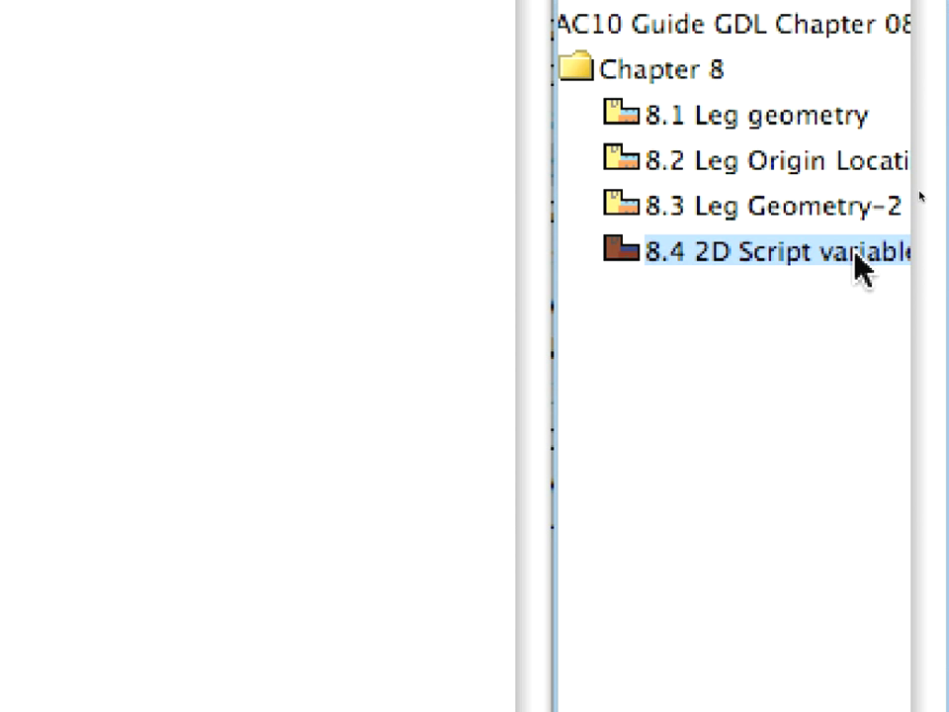
double_click(855, 253)
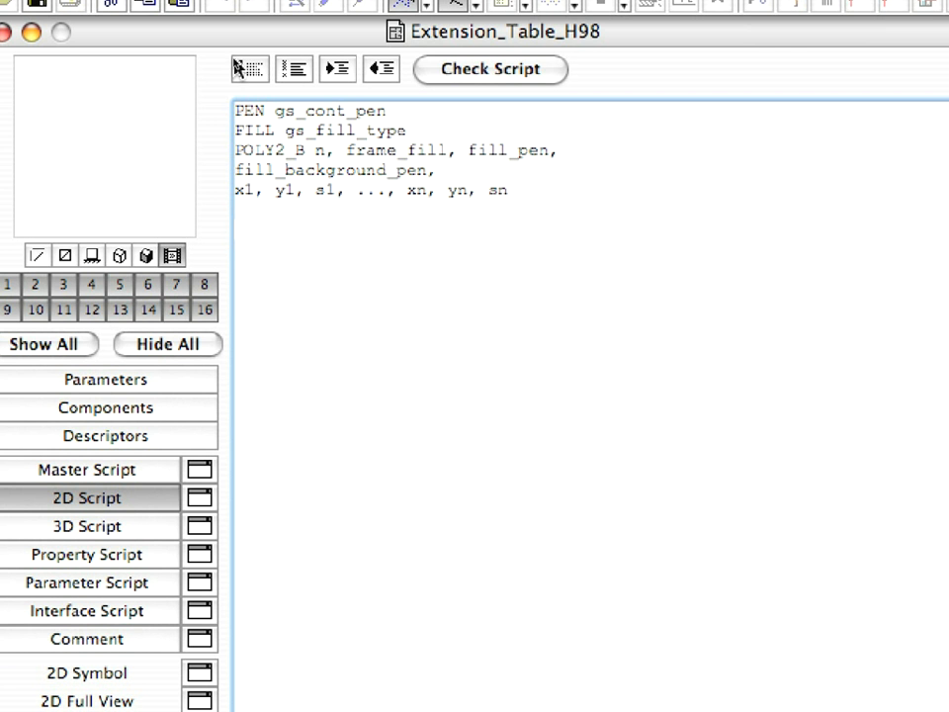
Review the filled-in eight-node POLY2_B table-top outline in the 2D script.
left_click_drag(339, 371, 197, 201)
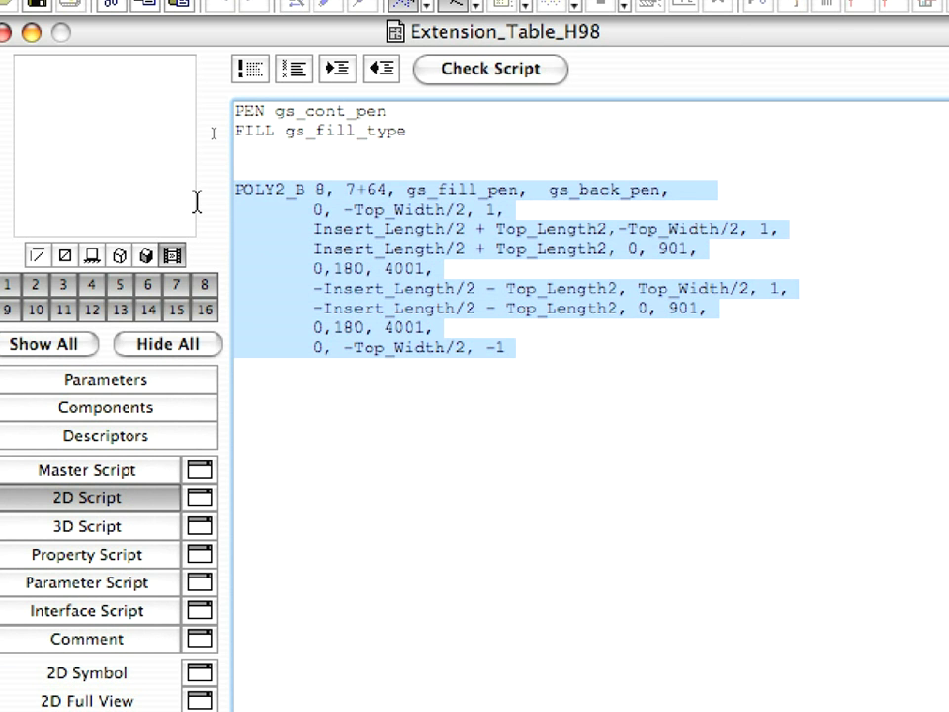
left_click(337, 372)
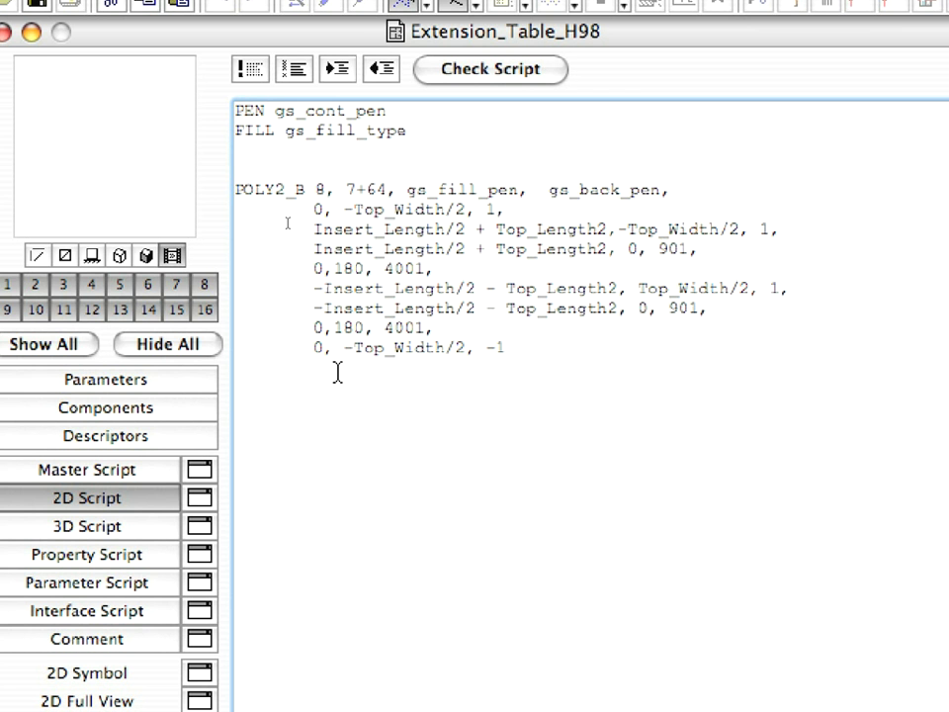
Add 'IF Show_Insert THEN' above the POLY2_B block and 'ELSE' and 'ENDIF' below it.
left_click_drag(338, 371, 247, 184)
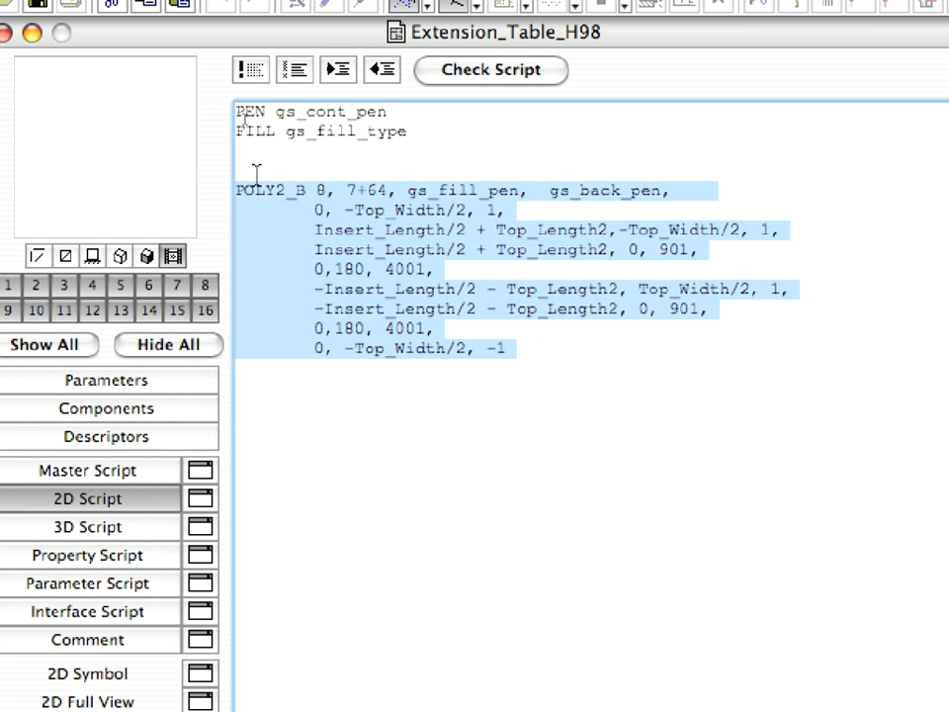
left_click(241, 189)
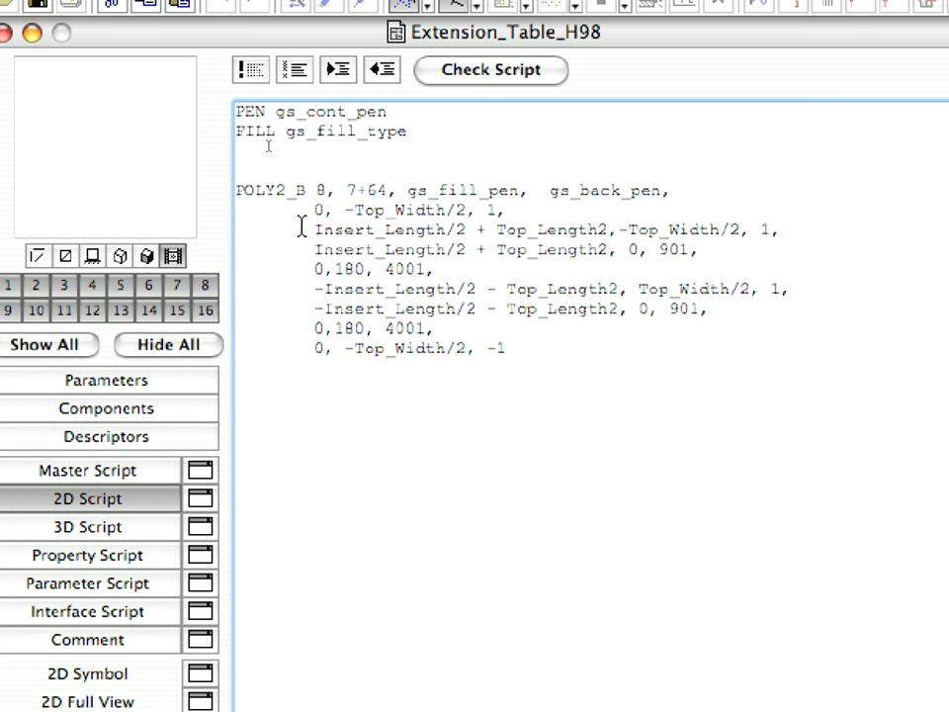
key("Up")
type("IF Show_Insert THEN")
key("shift+Home")
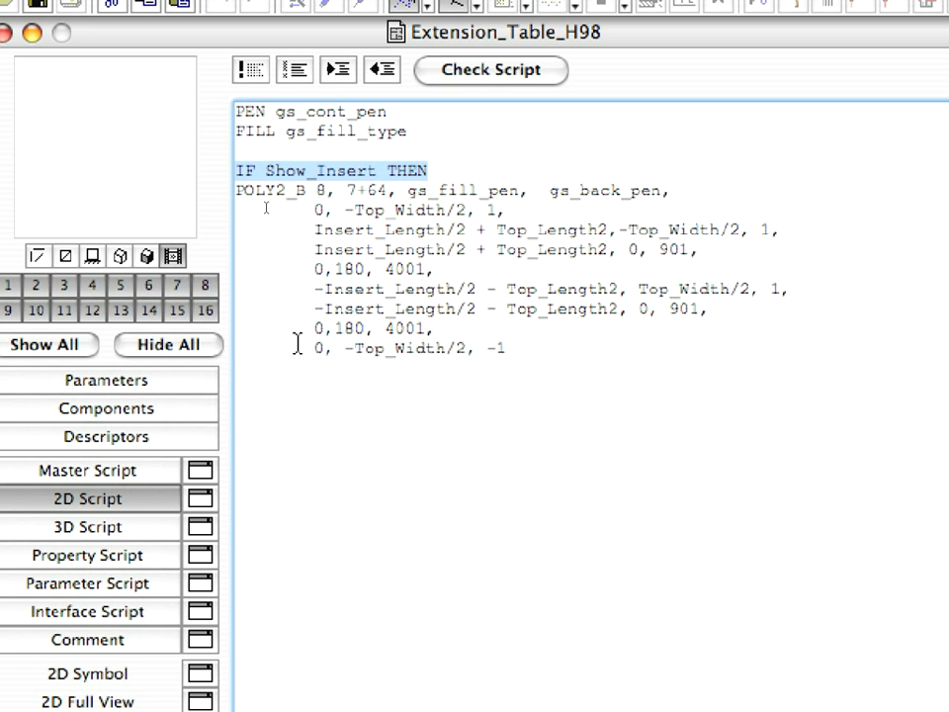
left_click(283, 382)
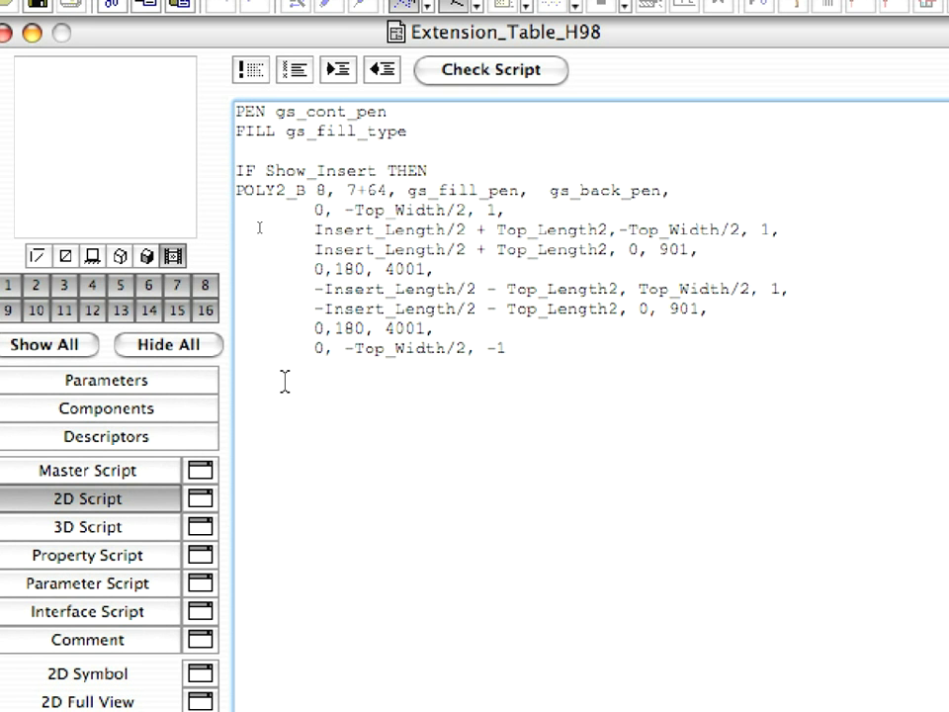
type("ELSE")
key("Return")
key("Return")
type("ENDI")
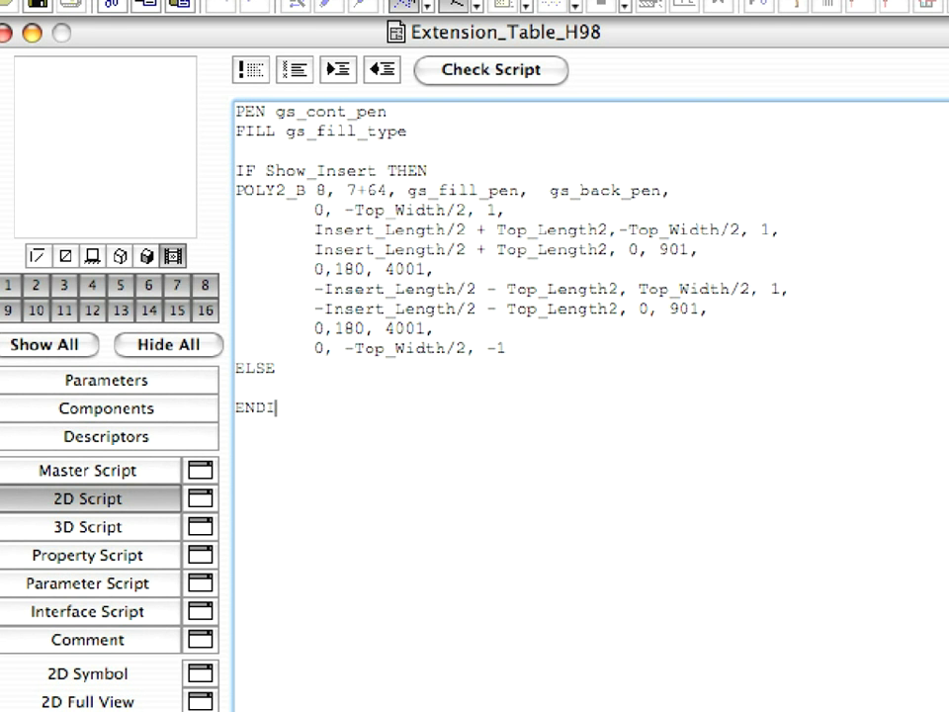
type("F")
left_click_drag(237, 368, 527, 414)
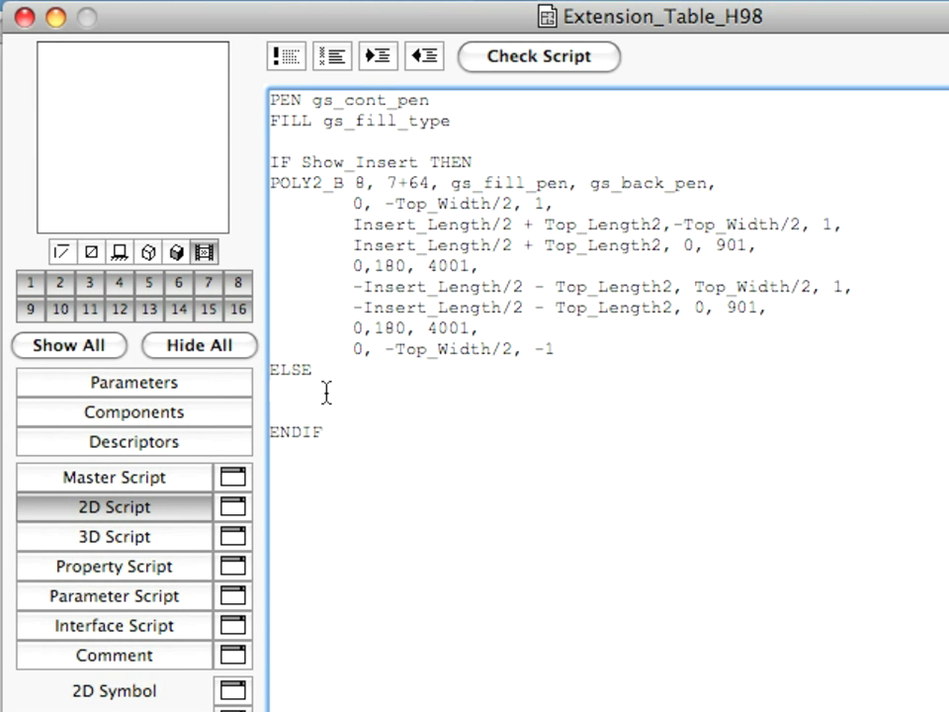
Paste an insert-free POLY2_B outline under ELSE and indent it.
type("POLY2_B 8, 7+64, gs_fill_pen, gs_back_pen, \t0, -Top_Width/2, 1, \tTop_Length2,-Top_Width/2, 1, \tTop_Length2, 0, 901, \t0,180, 4001, \t-Top_Length2, Top_Width/2, 1, \t-Top_Length2, 0, 901, \t0,180, 4001, \t0, -Top_Width/2, -1")
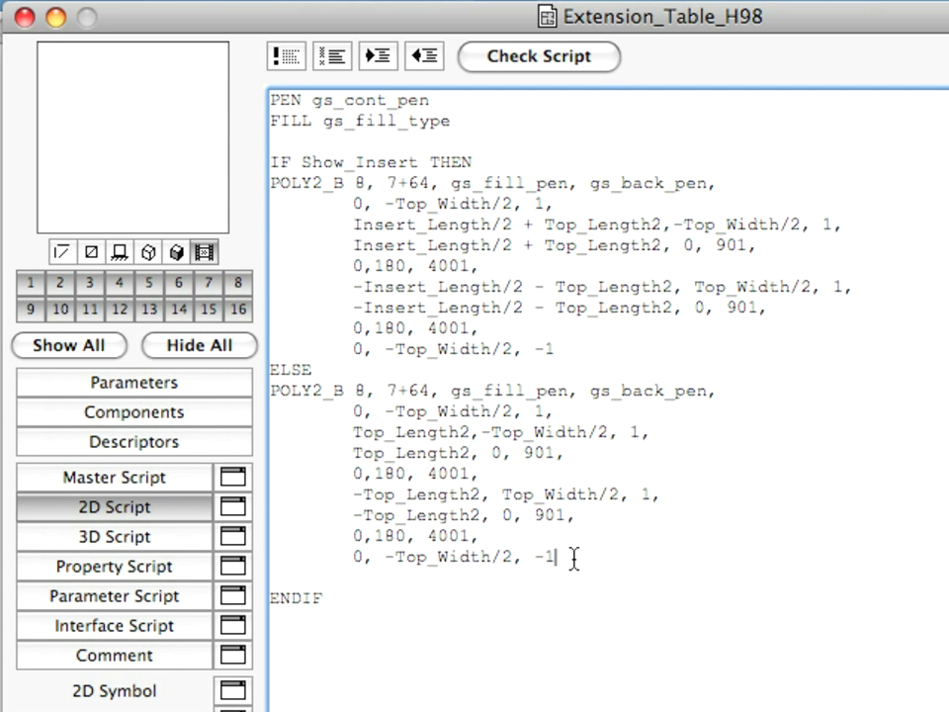
left_click_drag(572, 558, 269, 396)
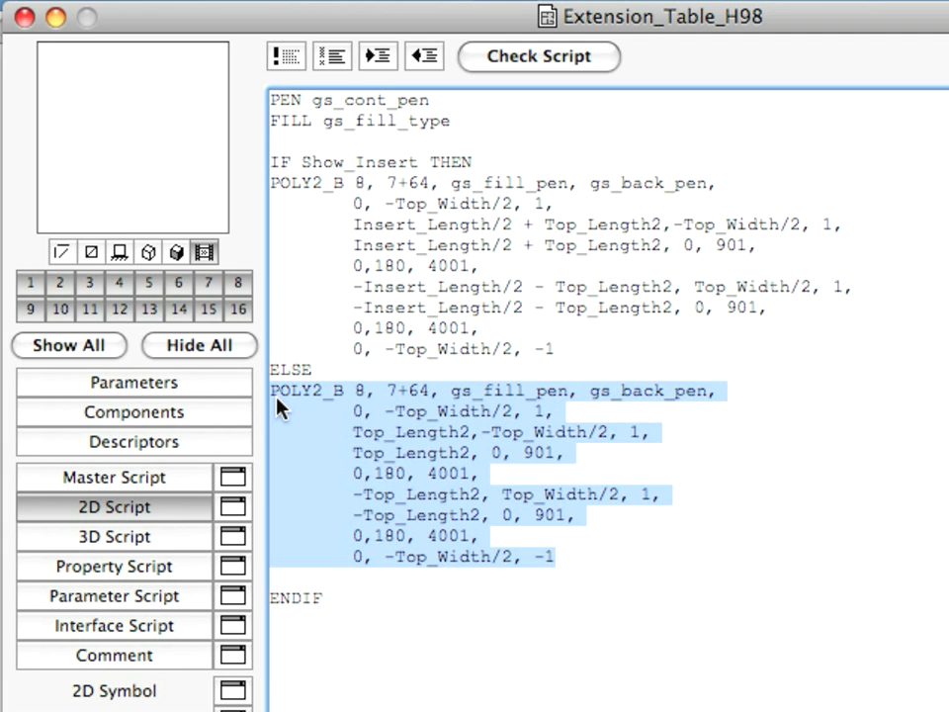
left_click(376, 59)
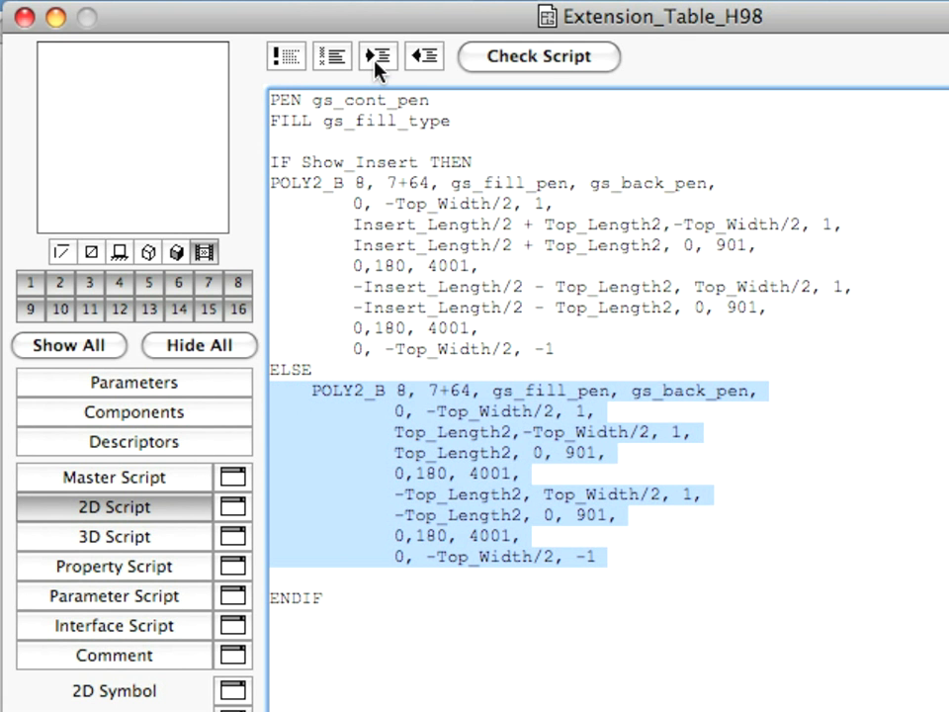
Indent the insert-piece POLY2_B block and preview the rounded table top in 2D Full View.
mouse_move(573, 353)
left_mouse_down()
mouse_move(483, 317)
mouse_move(265, 191)
left_mouse_up()
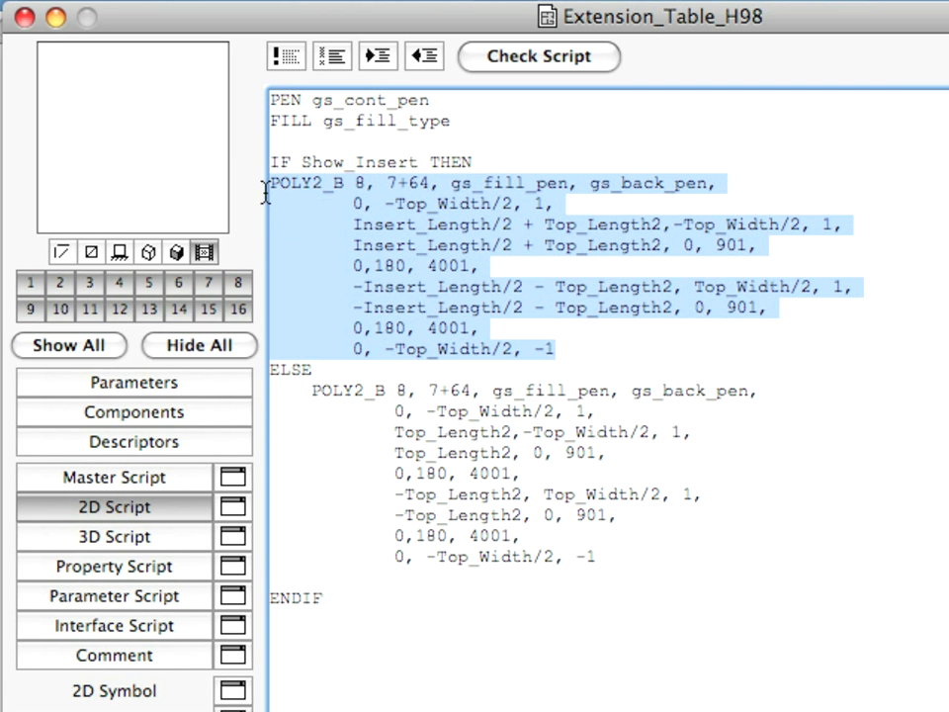
left_click(378, 59)
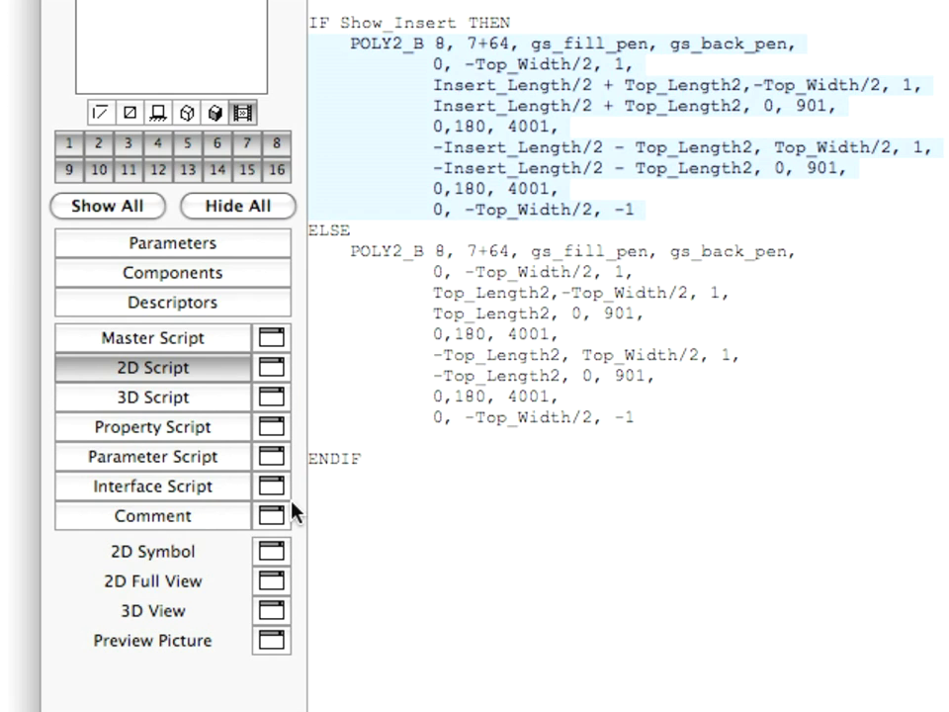
left_click(281, 589)
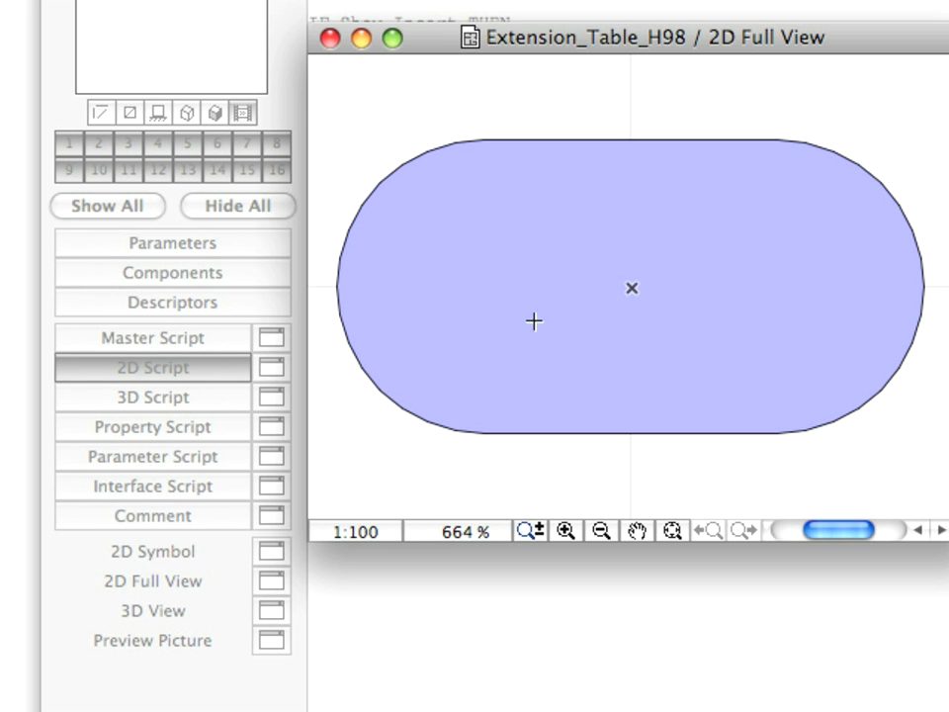
Turn Show_Insert off in Parameters and preview the table top without the insert.
left_click(329, 40)
left_click(267, 252)
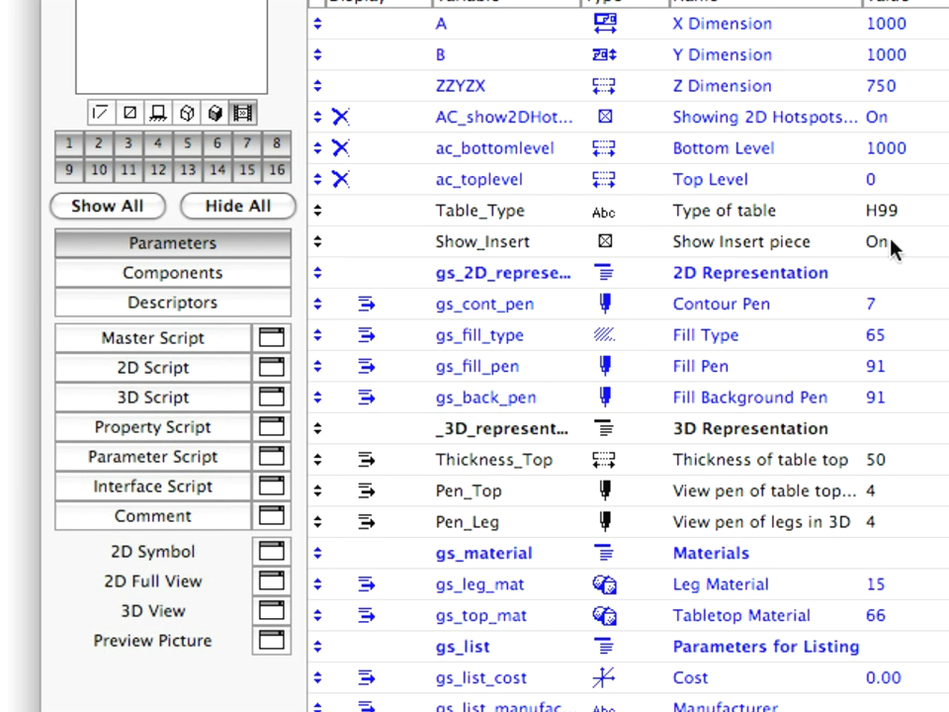
left_click(895, 247)
left_click(912, 242)
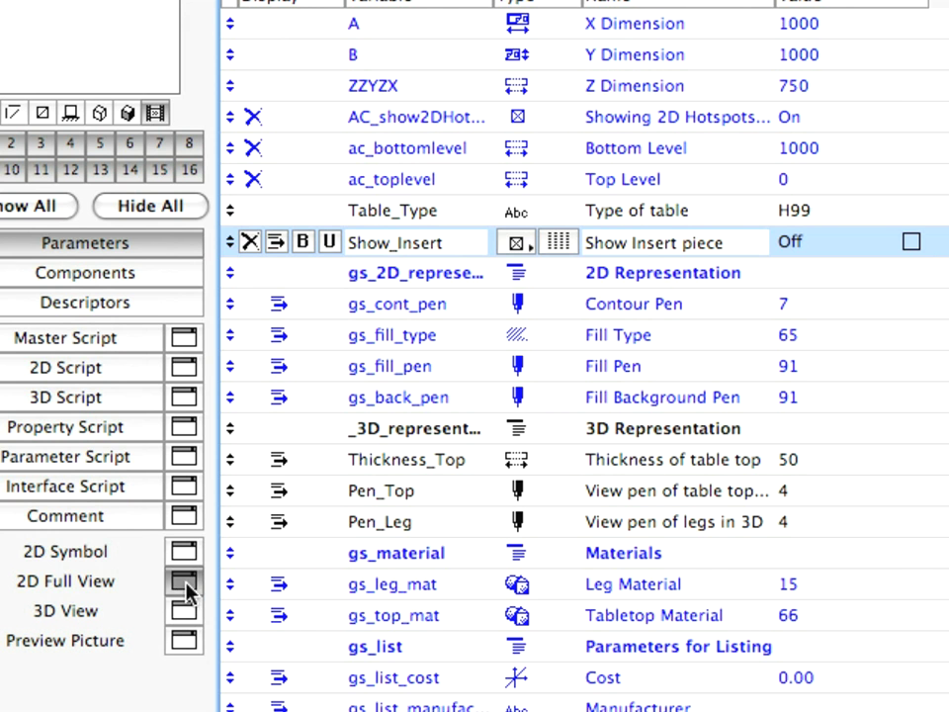
left_click(186, 585)
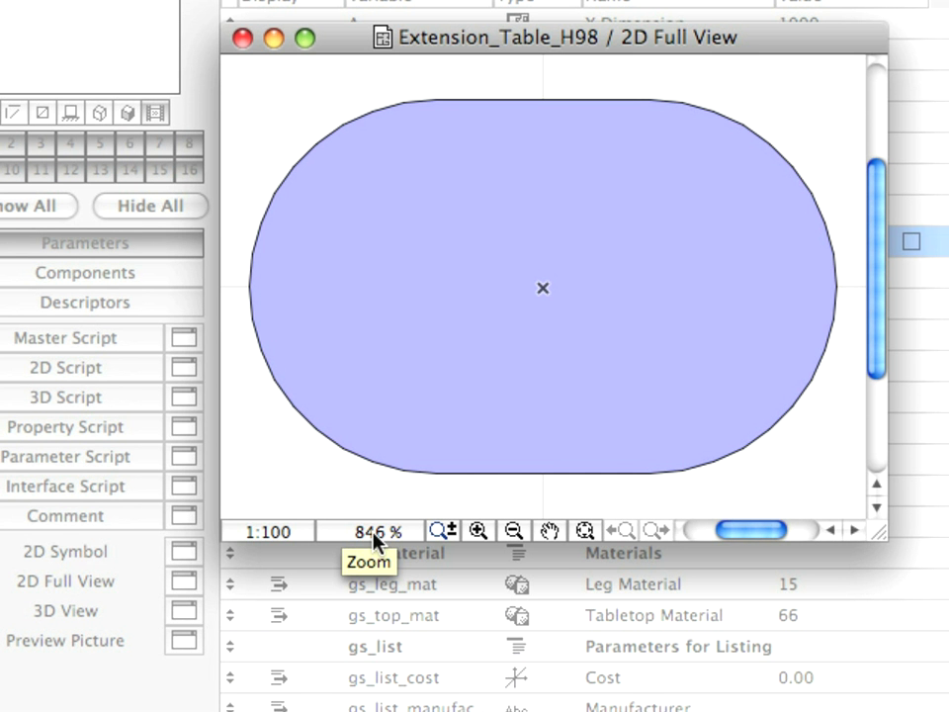
Turn Show_Insert back on and go to the guide's HOTSPOT2 entry.
left_click(242, 40)
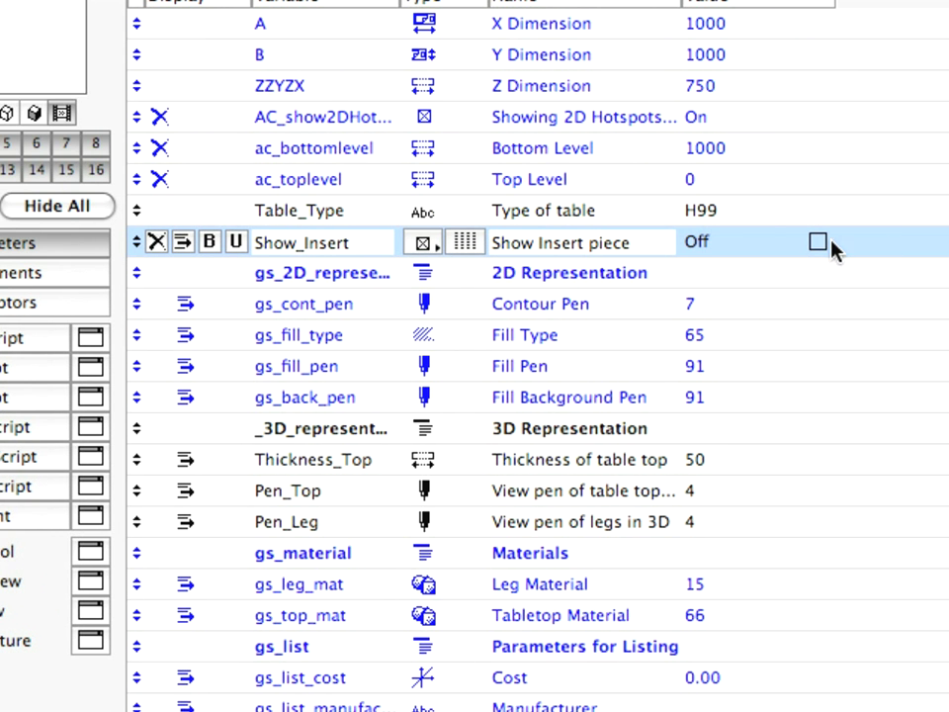
left_click(819, 244)
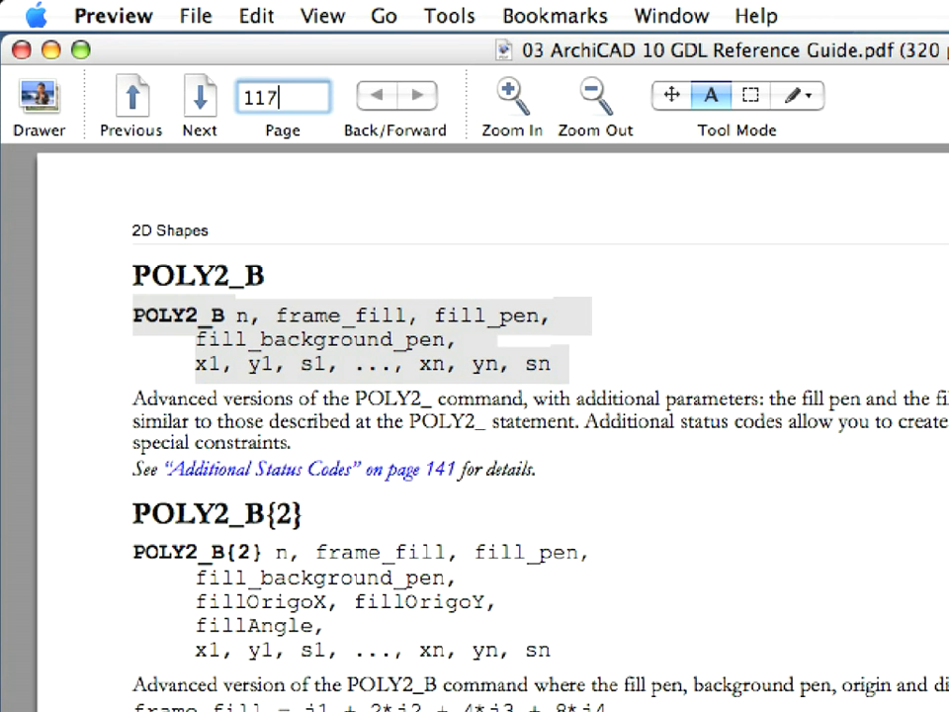
key("Return")
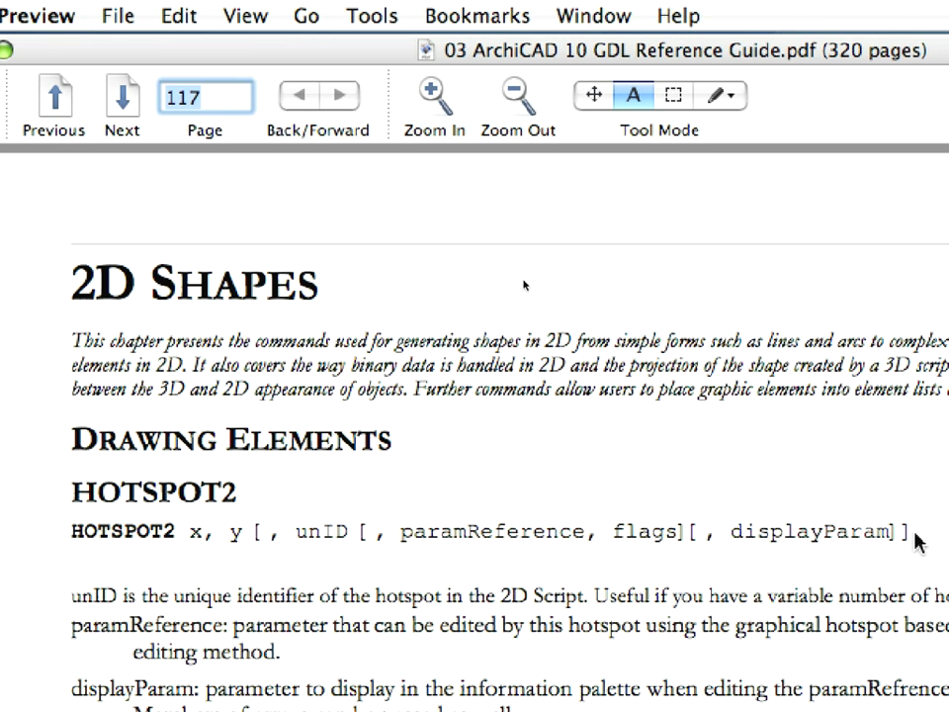
Highlight the HOTSPOT2 syntax in the guide, narrowing it to the required x, y part.
left_click_drag(915, 535, 70, 549)
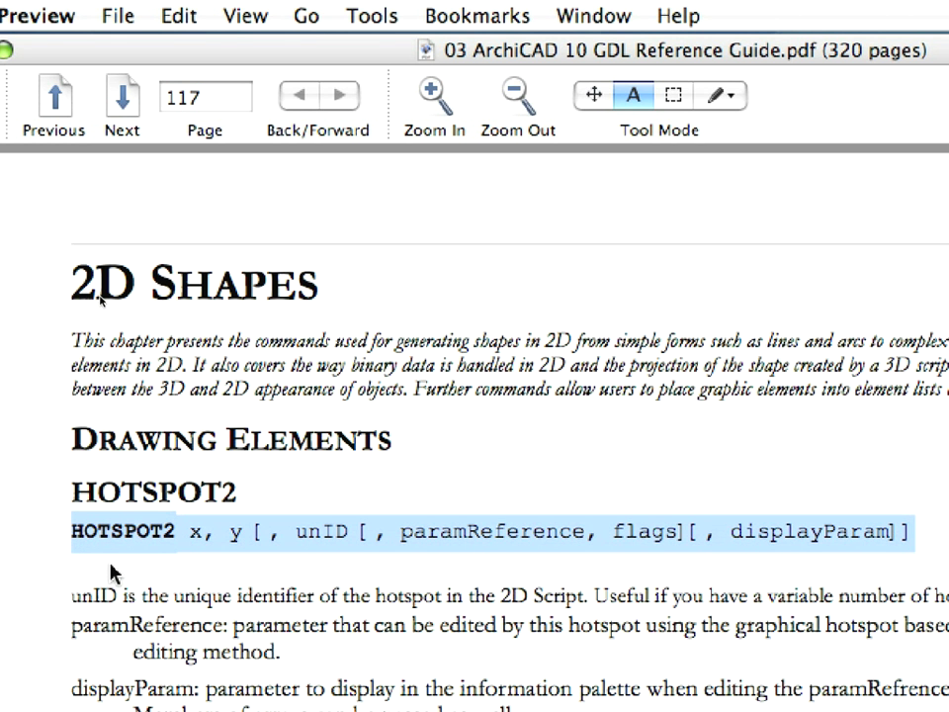
left_click(111, 573)
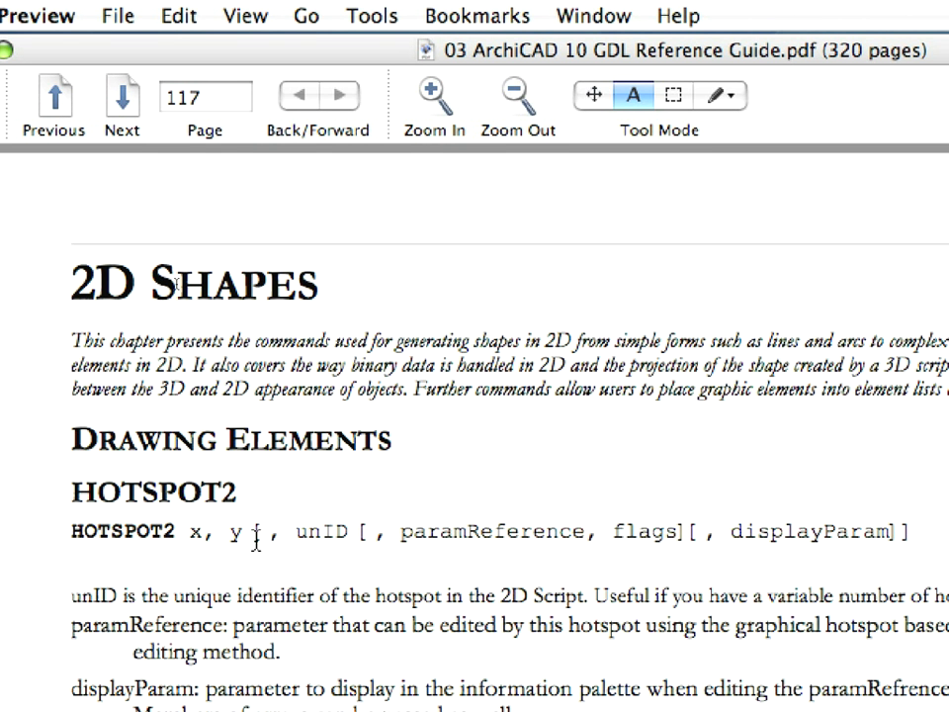
left_click_drag(242, 535, 76, 539)
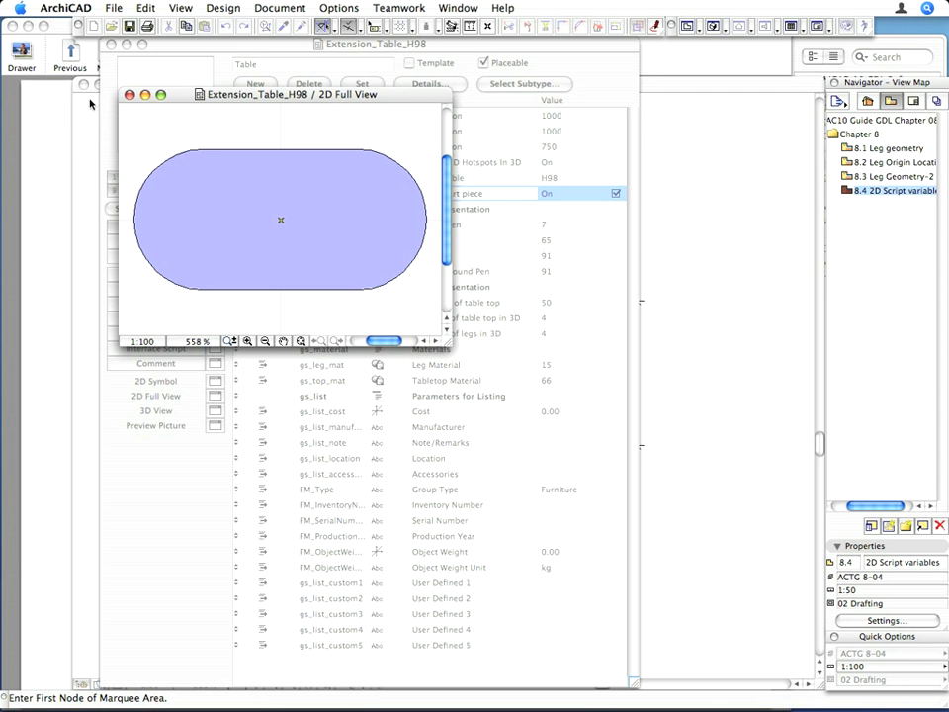
Paste eight HOTSPOT2 lines after the insert fill's -1 and preview the hotspots in 2D Full View.
left_click(130, 95)
left_click(187, 290)
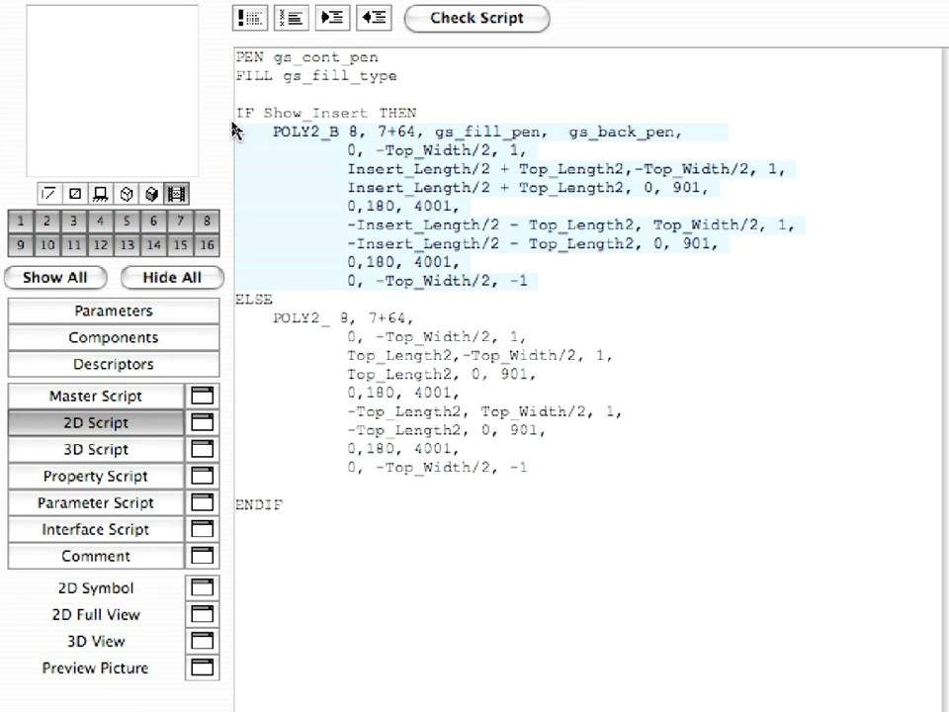
left_click(562, 288)
key("Return")
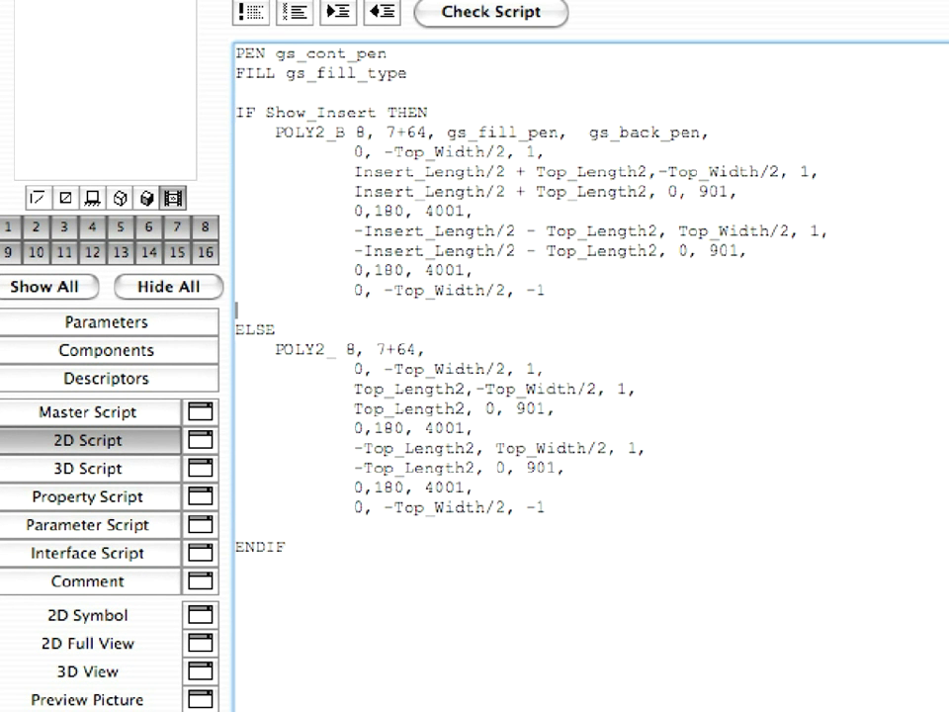
type("HOTSPOT2 Insert_Length/2 + Top_Length2, 0 HOTSPOT2 Insert_Length/2 + Top_Length2, Top_Width/2 HOTSPOT2 Insert_Length/2 + Top_Length2, -Top_Width/2 HOTSPOT2 -Insert_Length/2 - Top_Length2, 0 HOTSPOT2 -Insert_Length/2 - Top_Length2, Top_Width/2 HOTSPOT2 -Insert_Length/2 - Top_Length2, -Top_Width/2 HOTSPOT2 Insert_Length/2 + Top_Length, 0 HOTSPOT2 -Insert_Length/2 - Top_Length, 0")
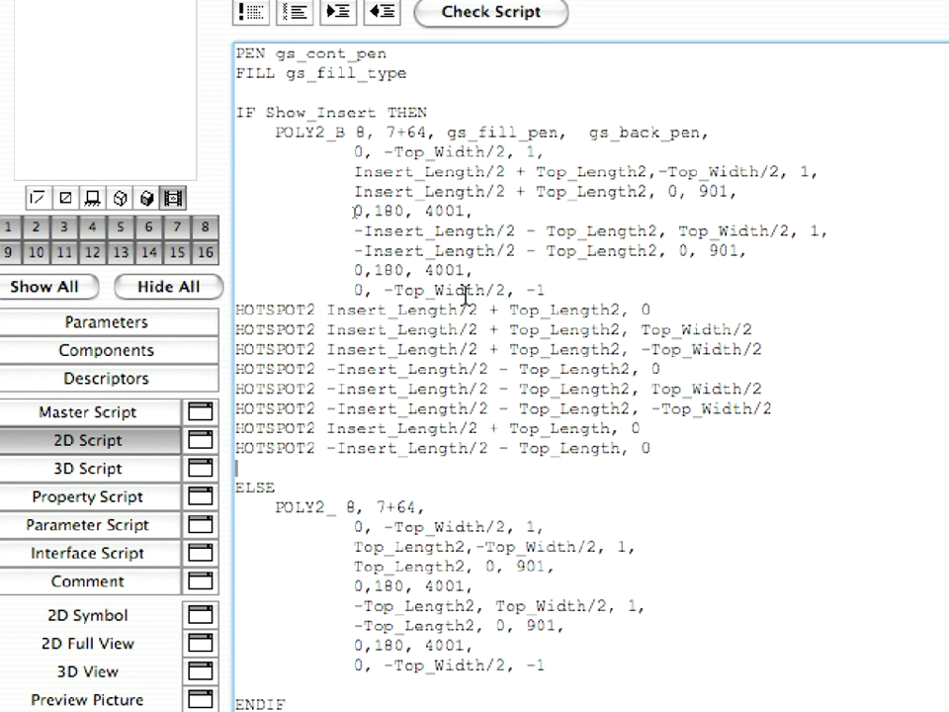
left_click(237, 312, "shift")
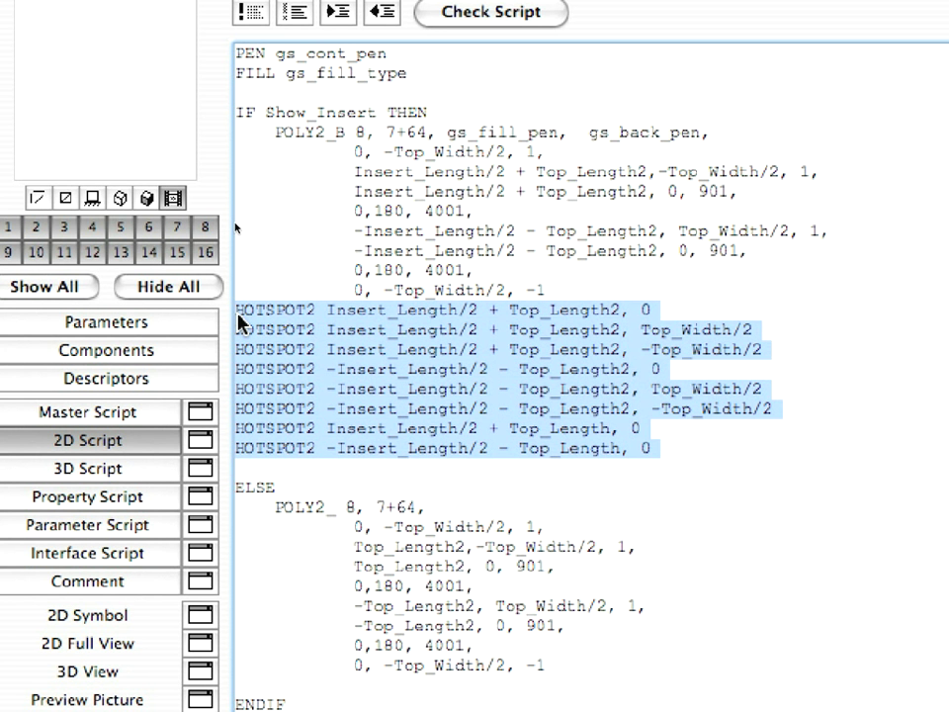
left_click(201, 643)
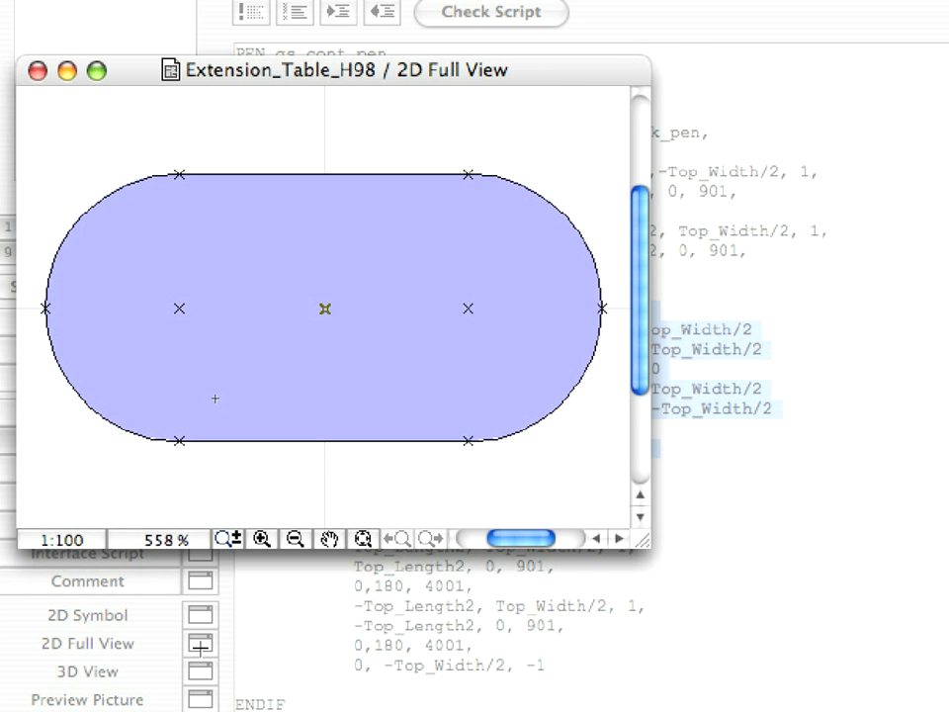
Paste eight HOTSPOT2 lines into the ELSE branch after the -1 fill line.
left_click(200, 648)
left_click(550, 469)
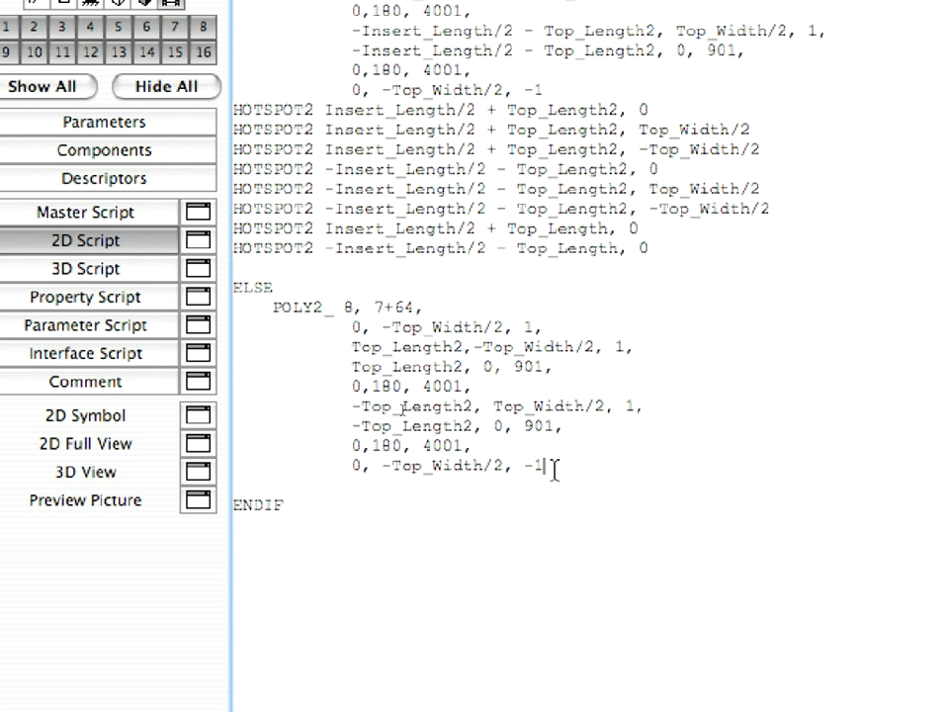
key("Return")
type("HOTSPOT2 Top_Length2, 0 HOTSPOT2 Top_Length2, Top_Width/2 HOTSPOT2 Top_Length2, -Top_Width/2 HOTSPOT2 -Top_Length2, 0 HOTSPOT2 -Top_Length2, Top_Width/2 HOTSPOT2 -Top_Length2, -Top_Width/2 HOTSPOT2 Top_Length, 0 HOTSPOT2 -Top_Length, 0")
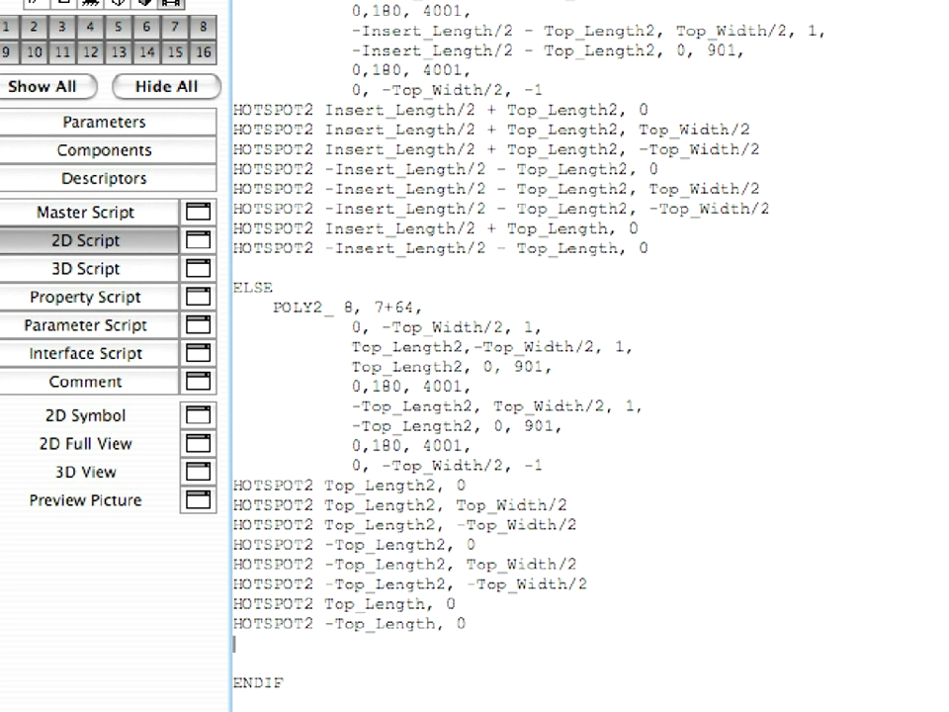
Remove the blank lines above ENDIF and preview the eight hotspots in 2D Full View.
key("Delete")
key("Delete")
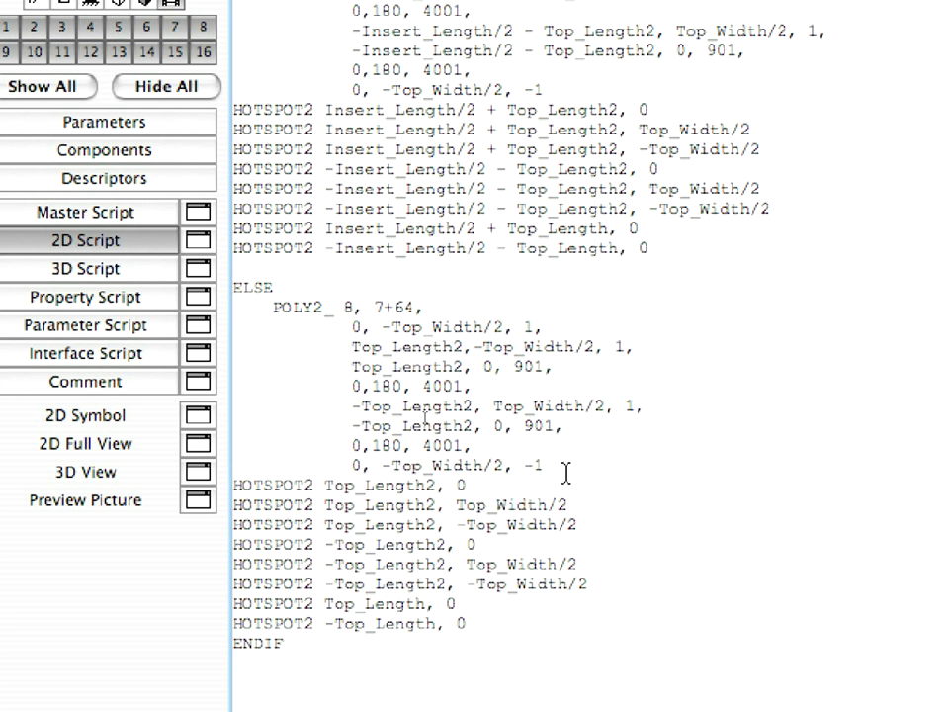
left_click_drag(485, 629, 225, 494)
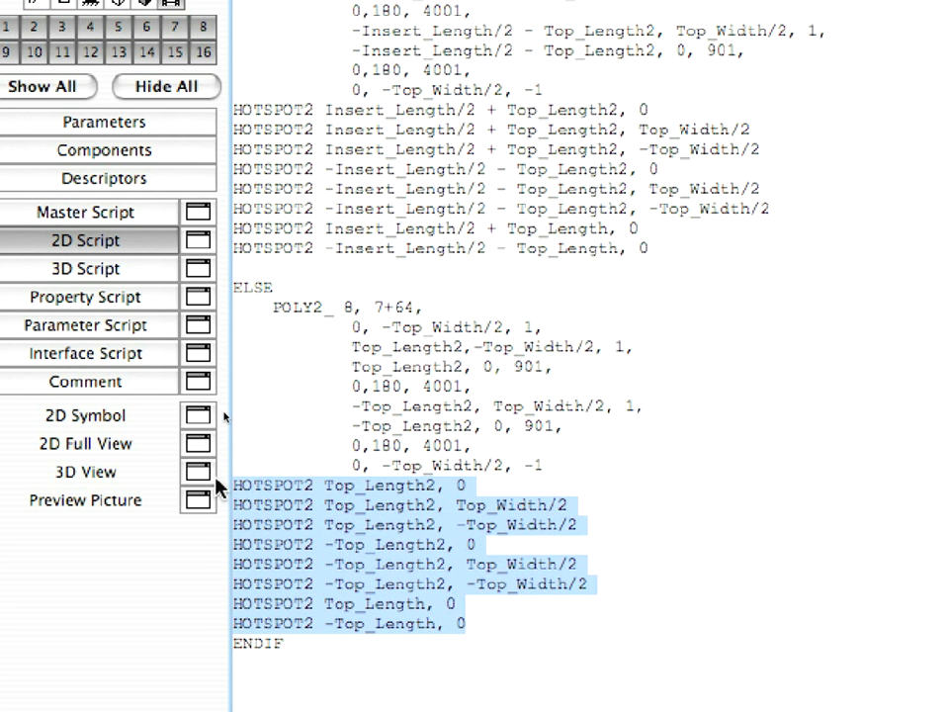
left_click(206, 447)
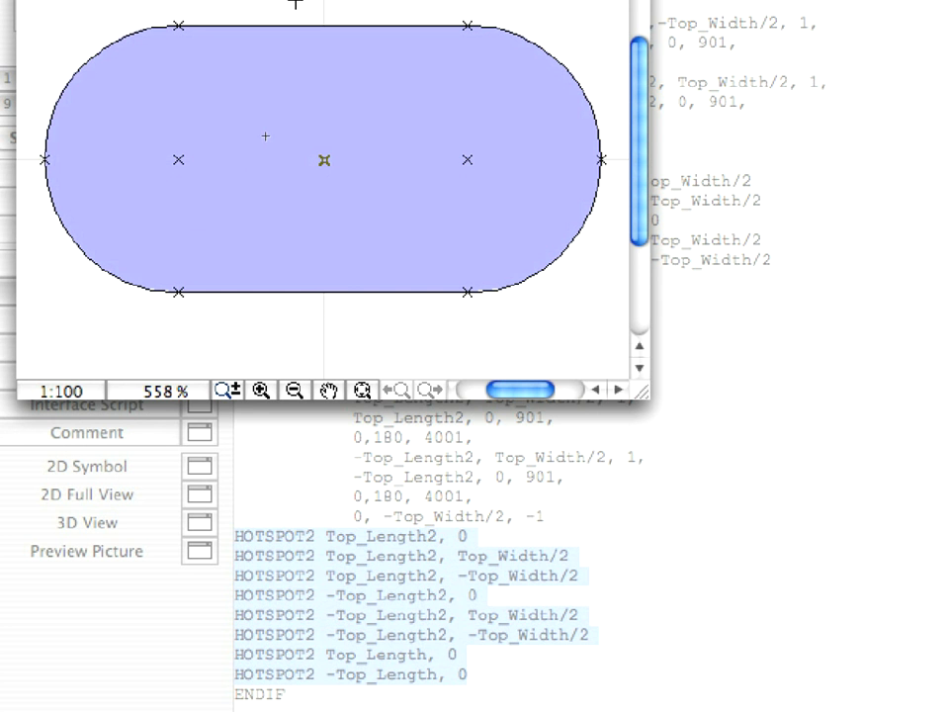
Add HOTSPOT2 points at (0,0), (0,Top_Width/2) and (0,-Top_Width/2) after ENDIF.
left_click(284, 551)
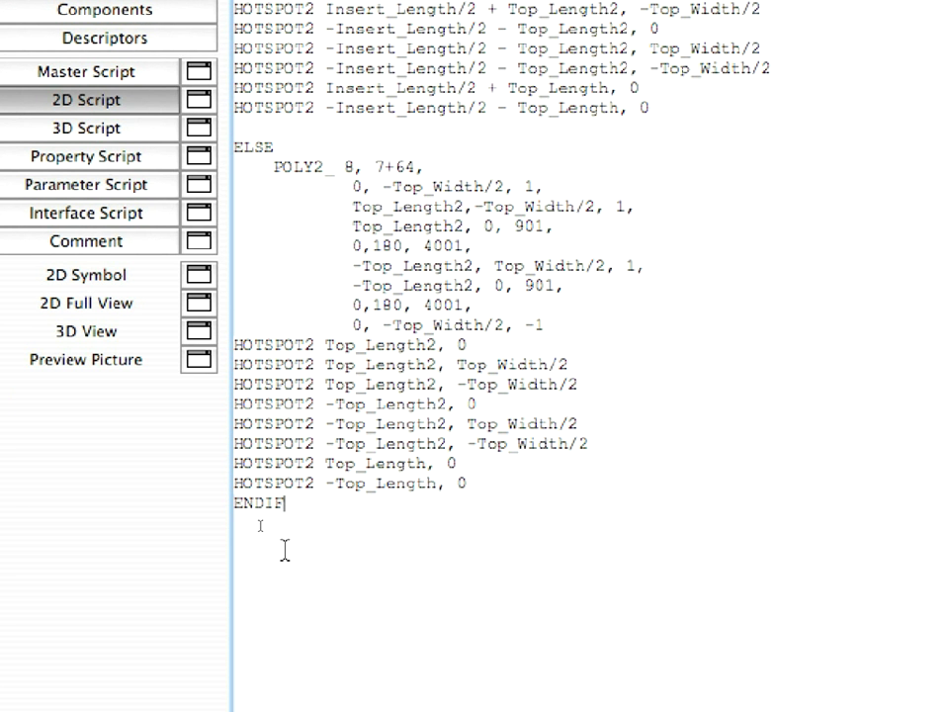
key("Return")
key("Return")
type("HOTSPOT2 0, 0 HOTSPOT2 0, Top_Width/2 HOTSPOT2 0, -Top_Width/2")
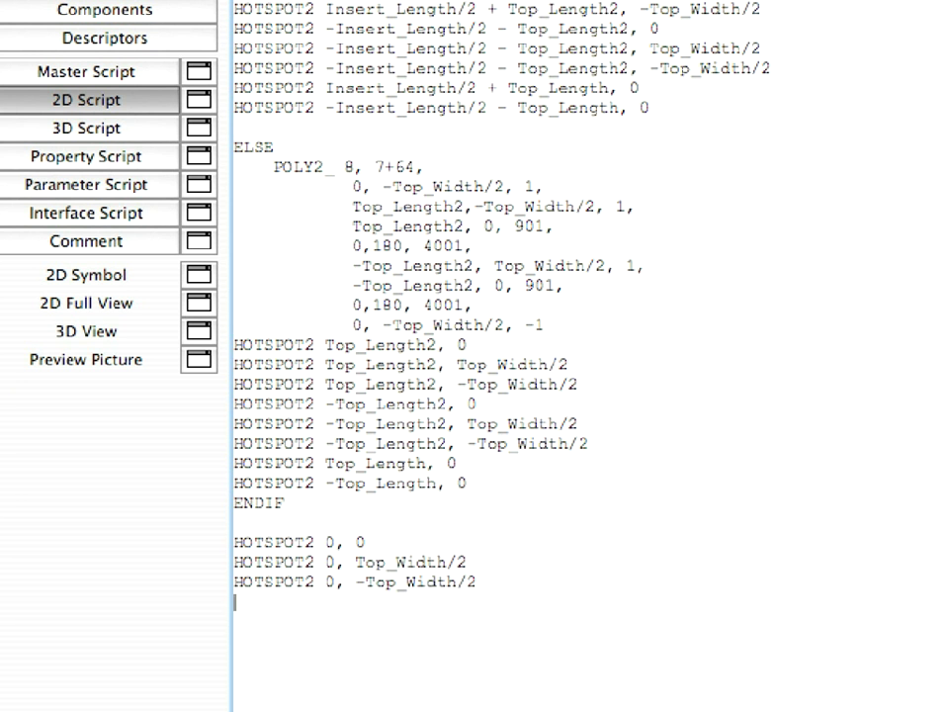
Preview all hotspots in 2D Full View and begin saving the table object.
left_click(235, 542, "shift")
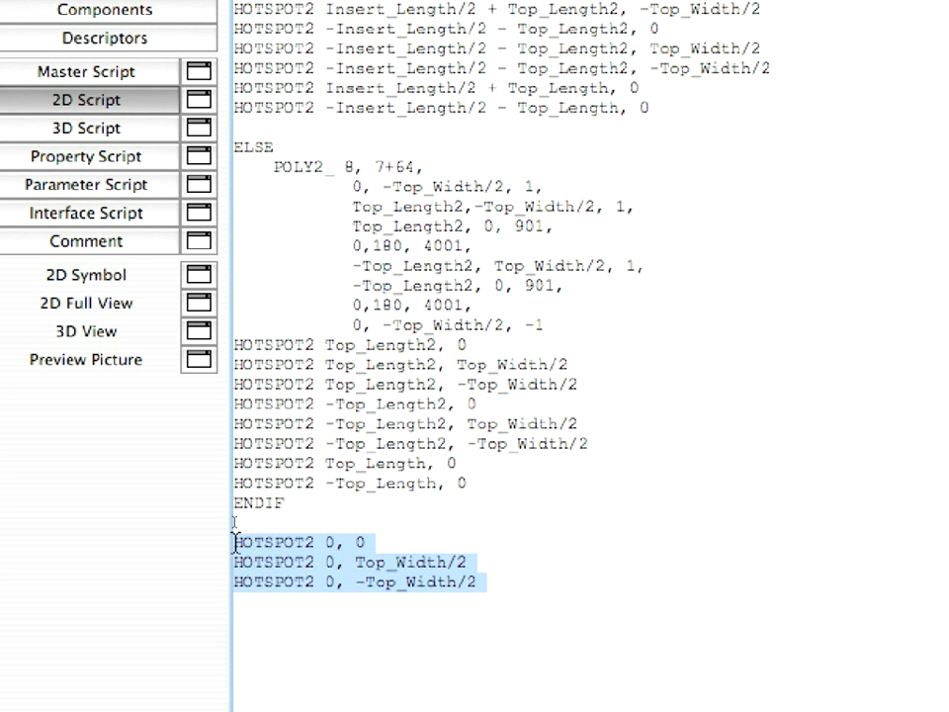
left_click(207, 309)
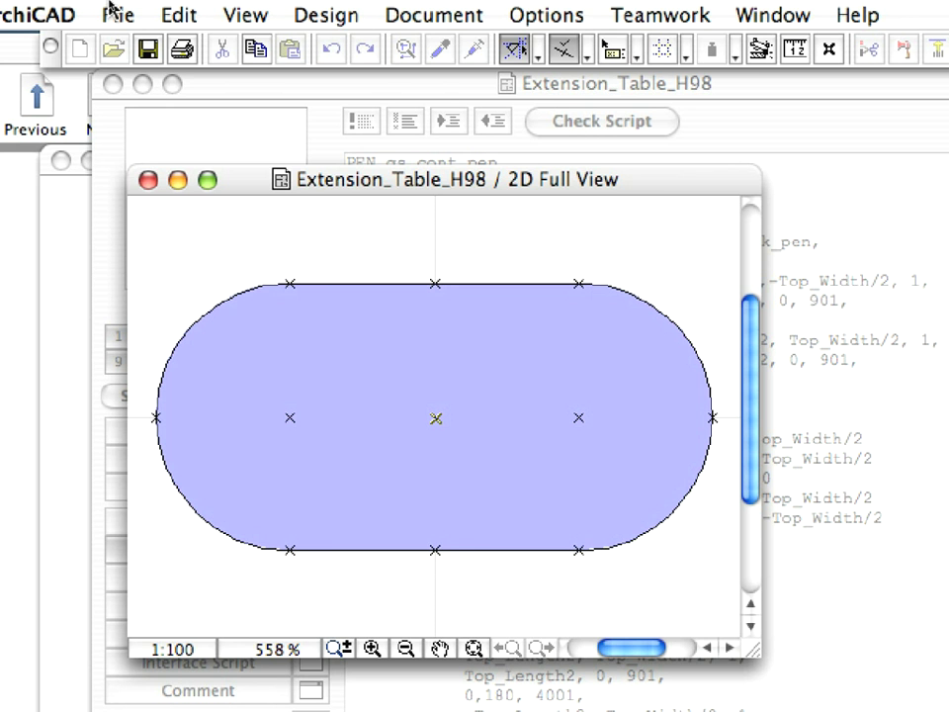
left_click(114, 9)
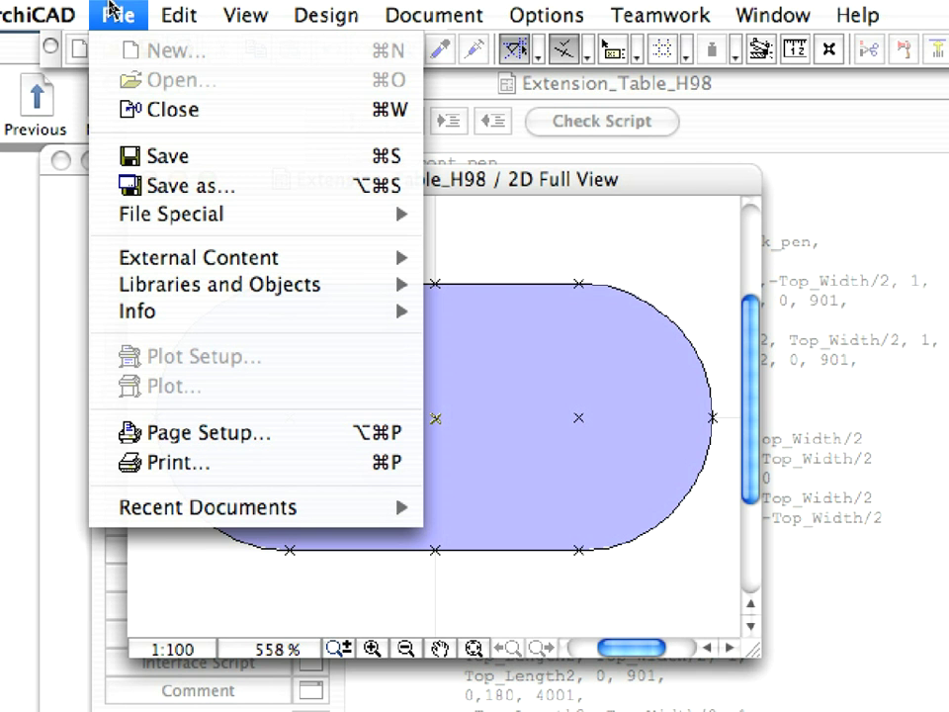